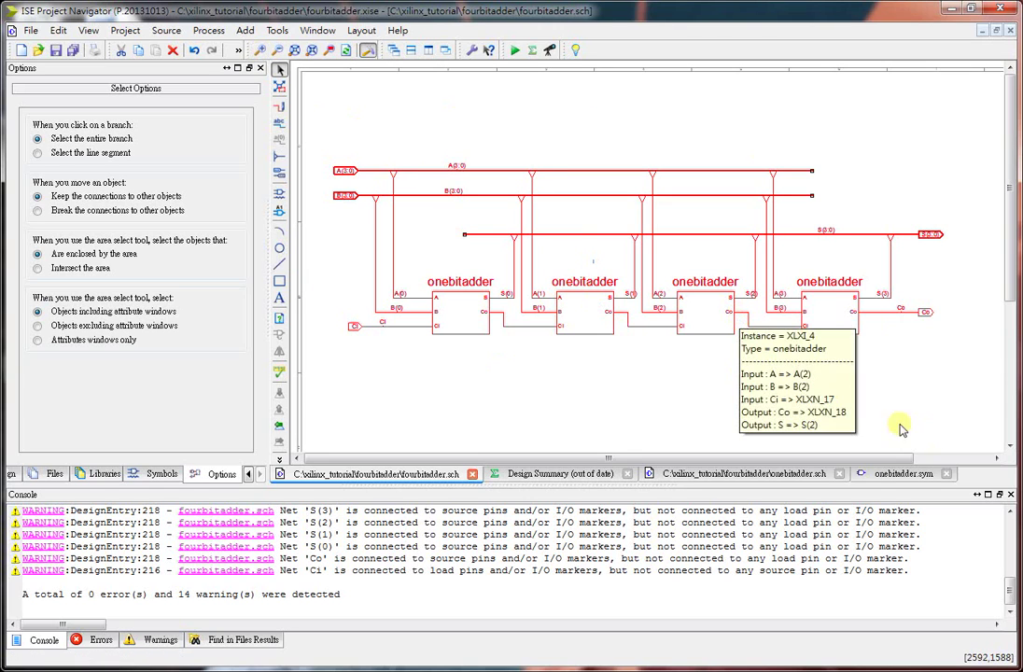
# Clear the selection on the fourbitadder schematic and save it.
pyautogui.moveTo(852, 463); pyautogui.dragTo(860, 465)
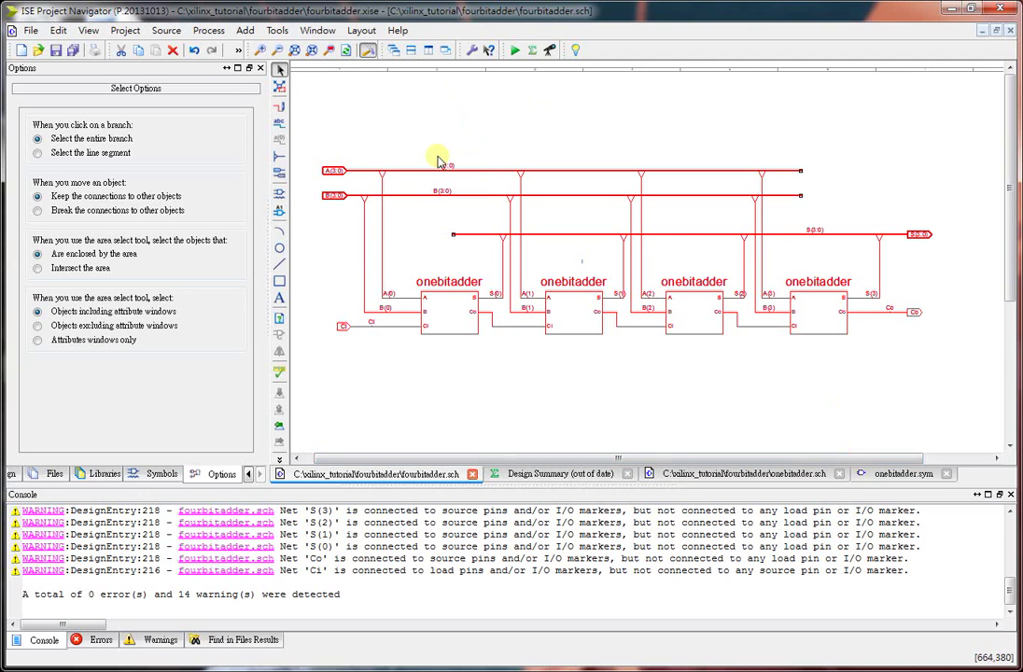
pyautogui.moveTo(1014, 250)
pyautogui.mouseDown()
pyautogui.moveTo(1018, 304)
pyautogui.moveTo(1016, 250)
pyautogui.mouseUp()
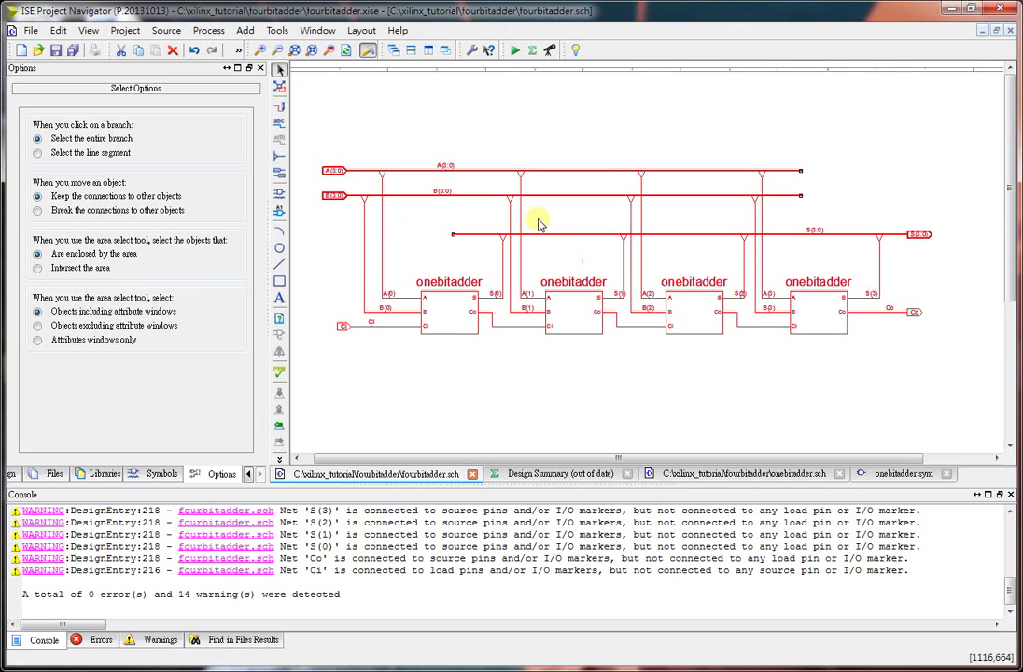
pyautogui.click(666, 393)
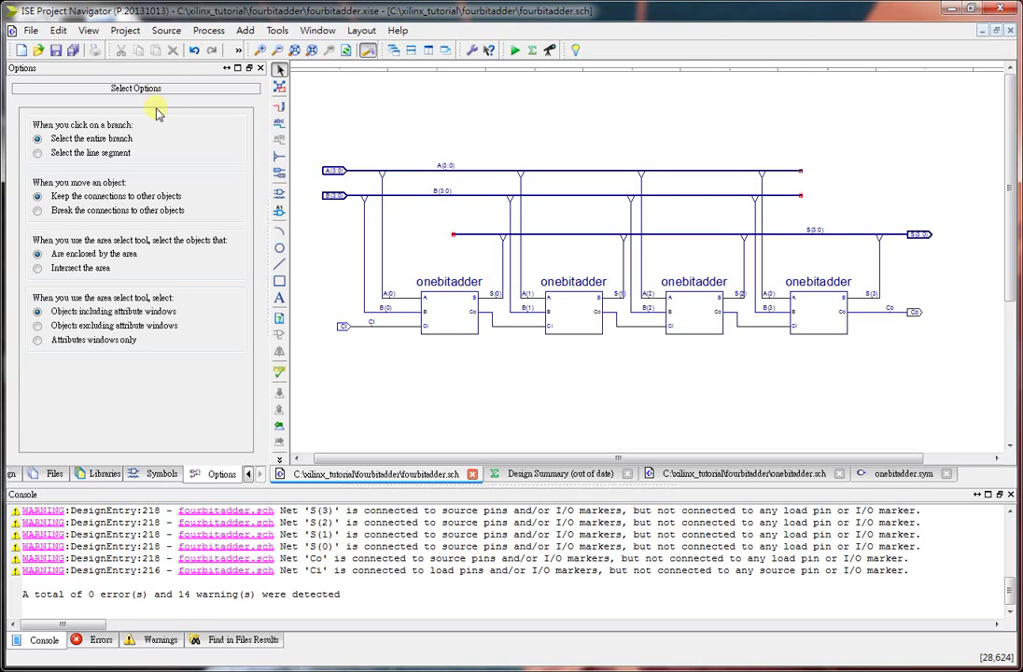
pyautogui.click(80, 54)
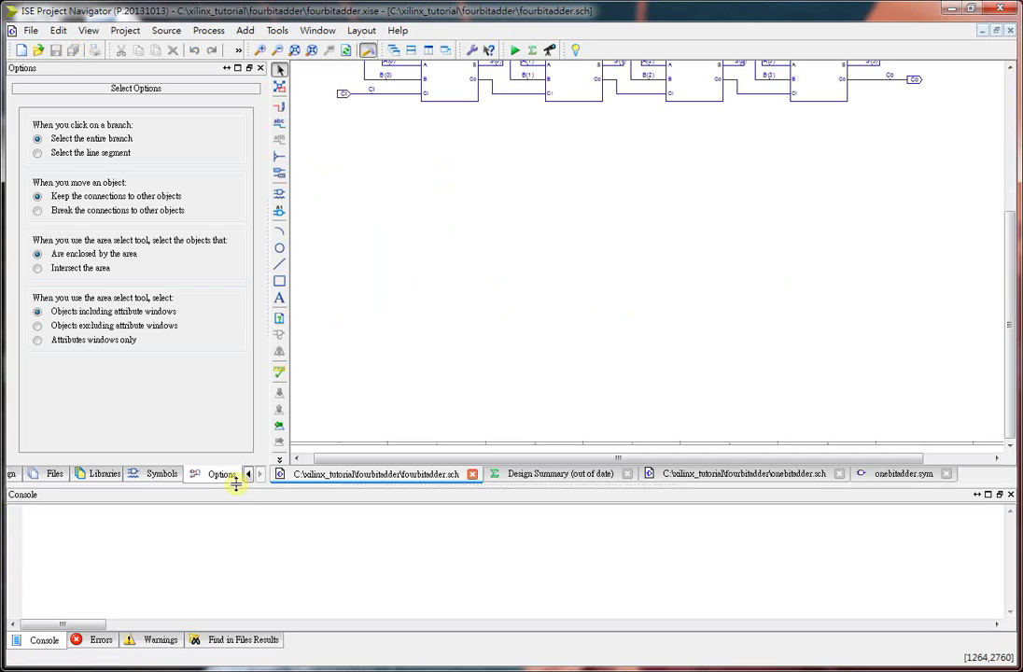
# Expand User Constraints for fourbitadder and launch pre-synthesis I/O Pin Planning in PlanAhead.
pyautogui.scroll(4, 224, 479)
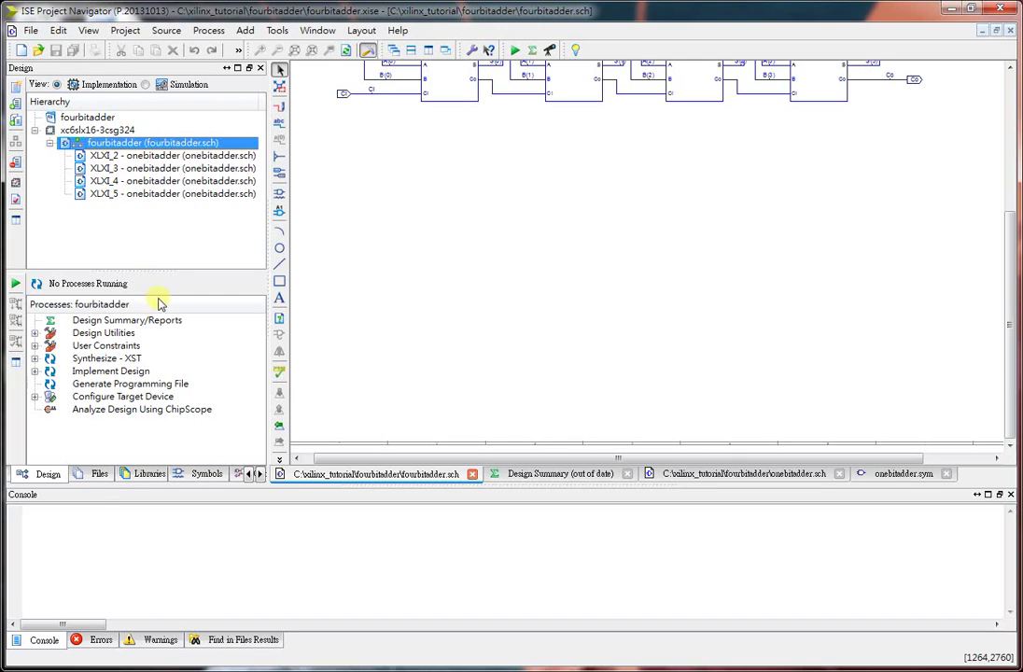
pyautogui.click(35, 345)
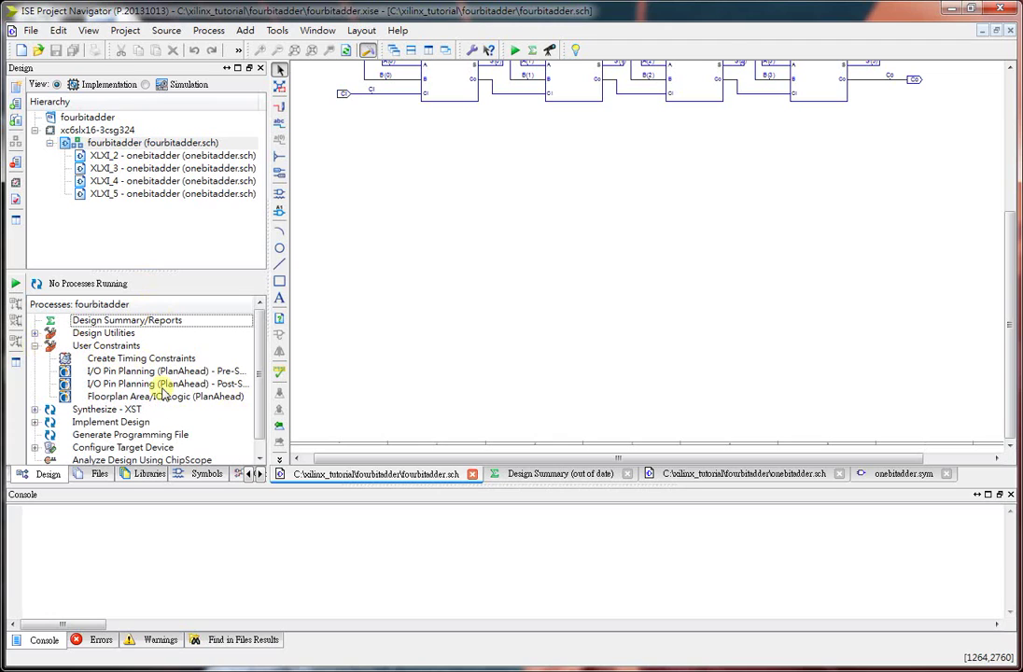
pyautogui.moveTo(269, 364); pyautogui.dragTo(311, 373)
pyautogui.doubleClick(265, 372)
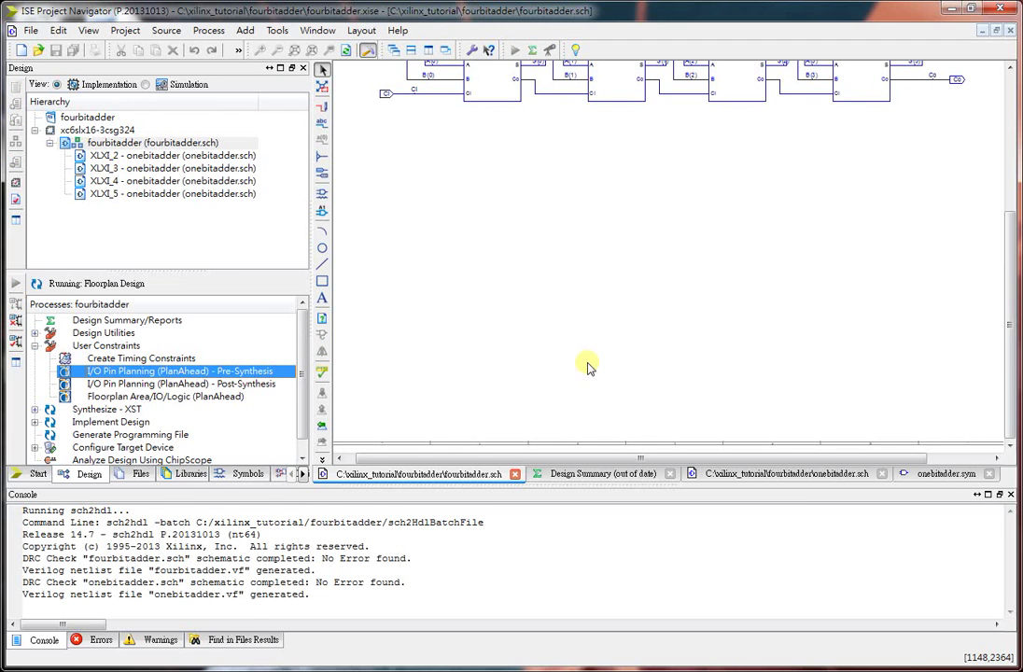
pyautogui.click(486, 383)
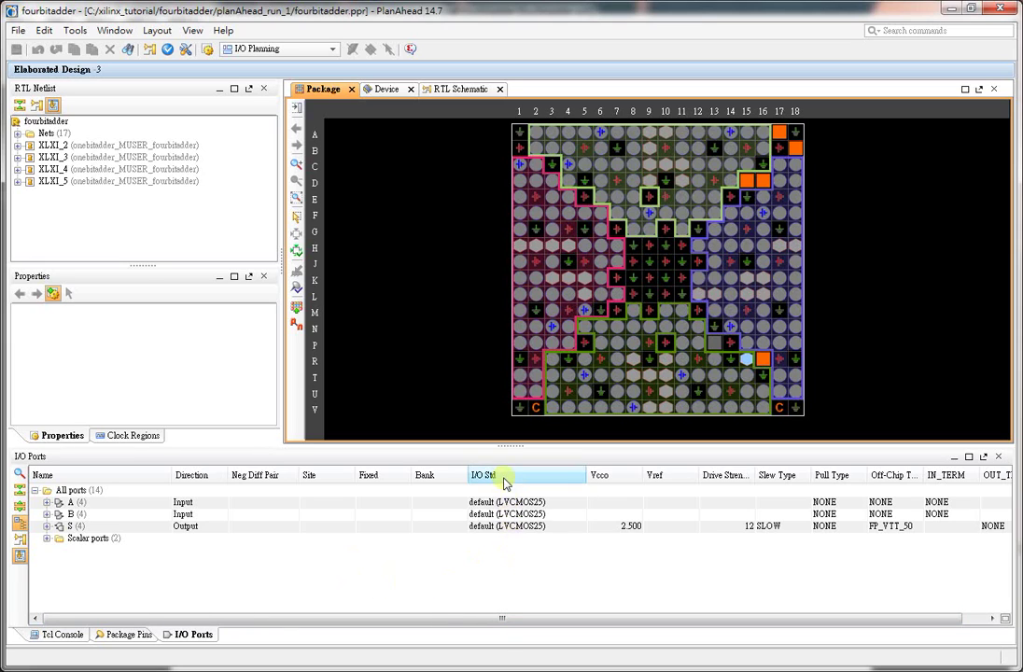
# Set the I/O standard of ports A, B, S and the scalar ports together to LVCMOS33.
pyautogui.click(214, 504)
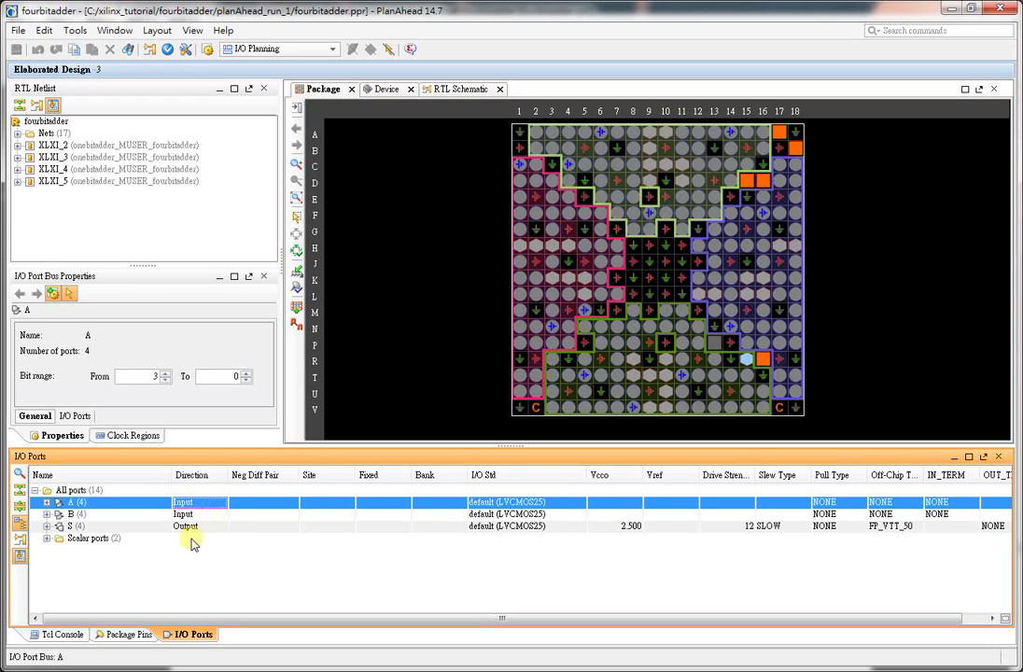
pyautogui.keyDown('shift'); pyautogui.click(192, 539); pyautogui.keyUp('shift')
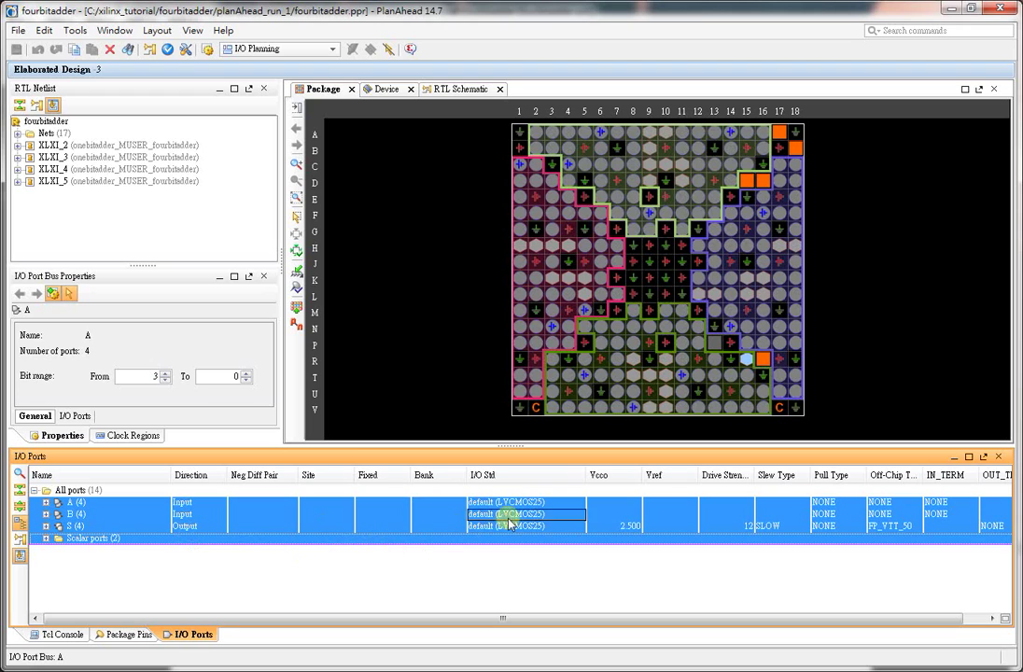
pyautogui.click(507, 504)
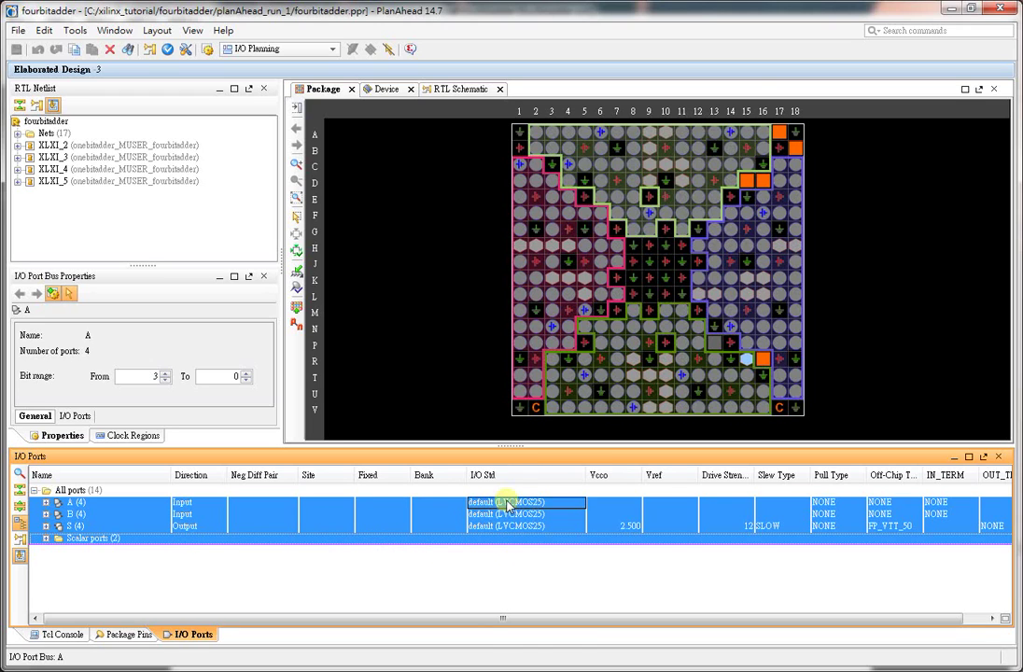
pyautogui.rightClick(507, 503)
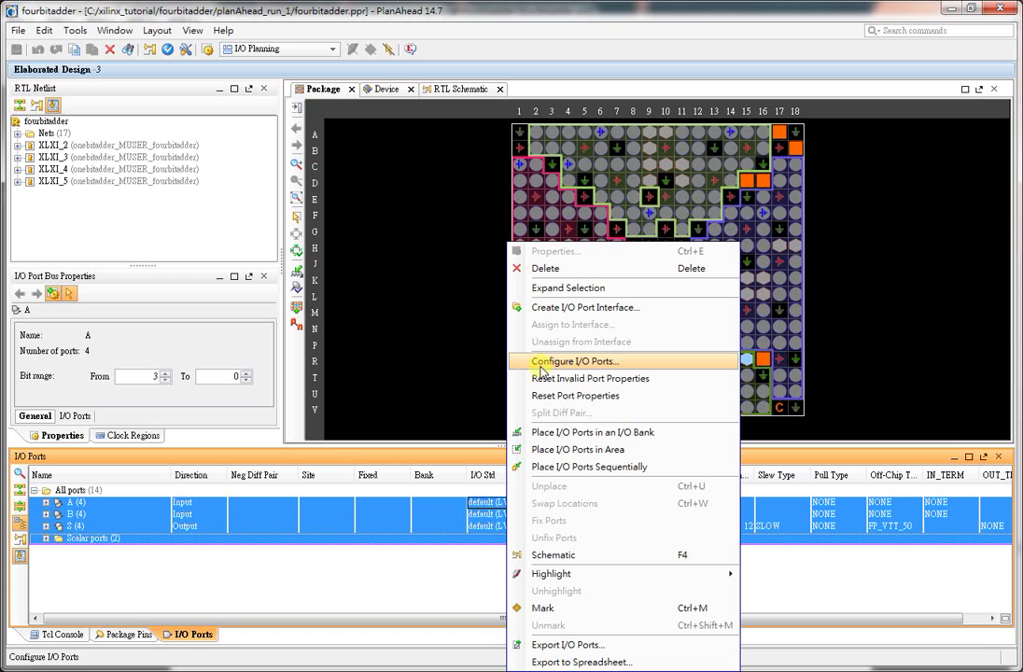
pyautogui.click(604, 361)
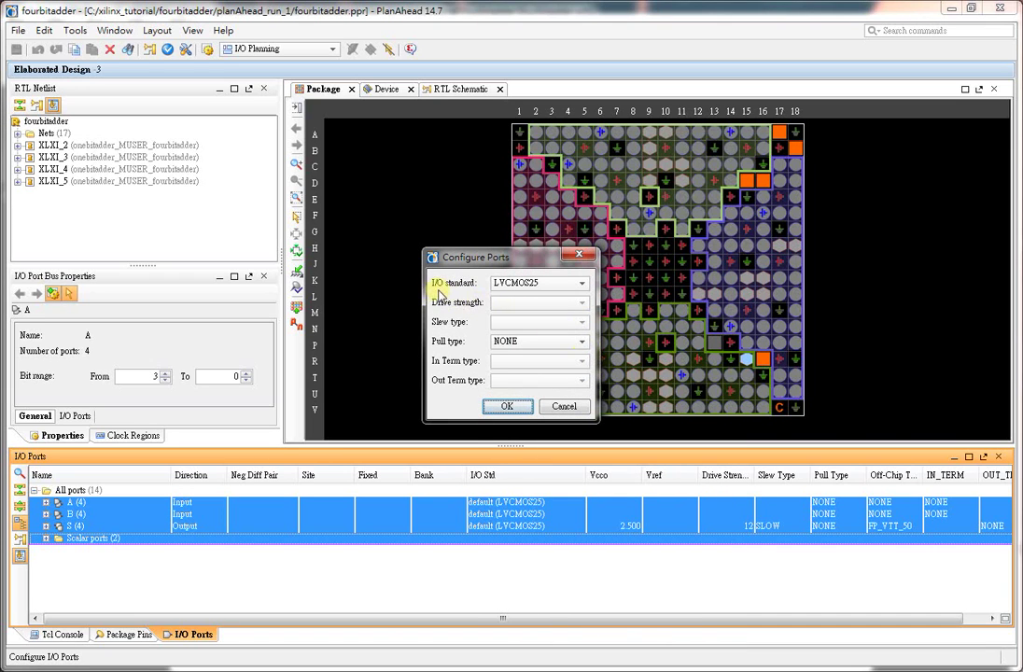
pyautogui.click(580, 282)
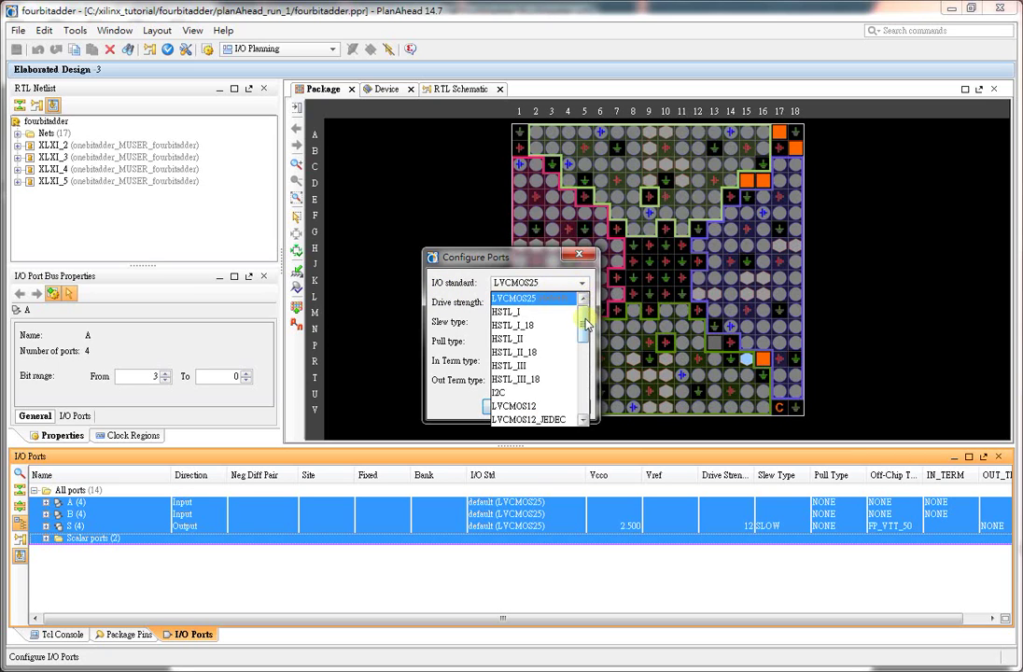
pyautogui.moveTo(586, 324); pyautogui.dragTo(587, 361)
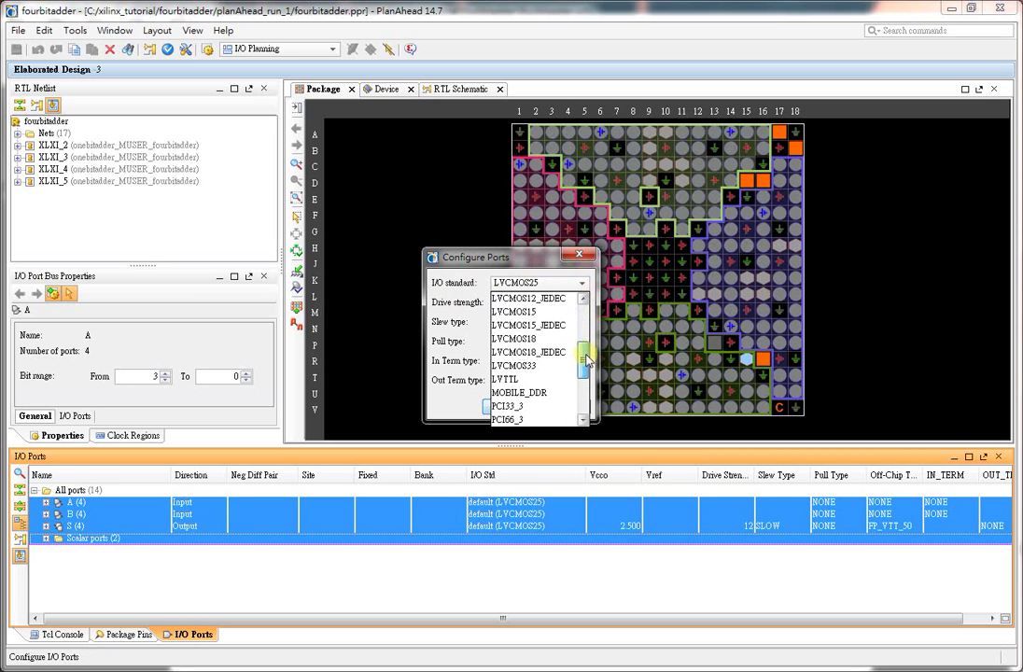
pyautogui.click(535, 367)
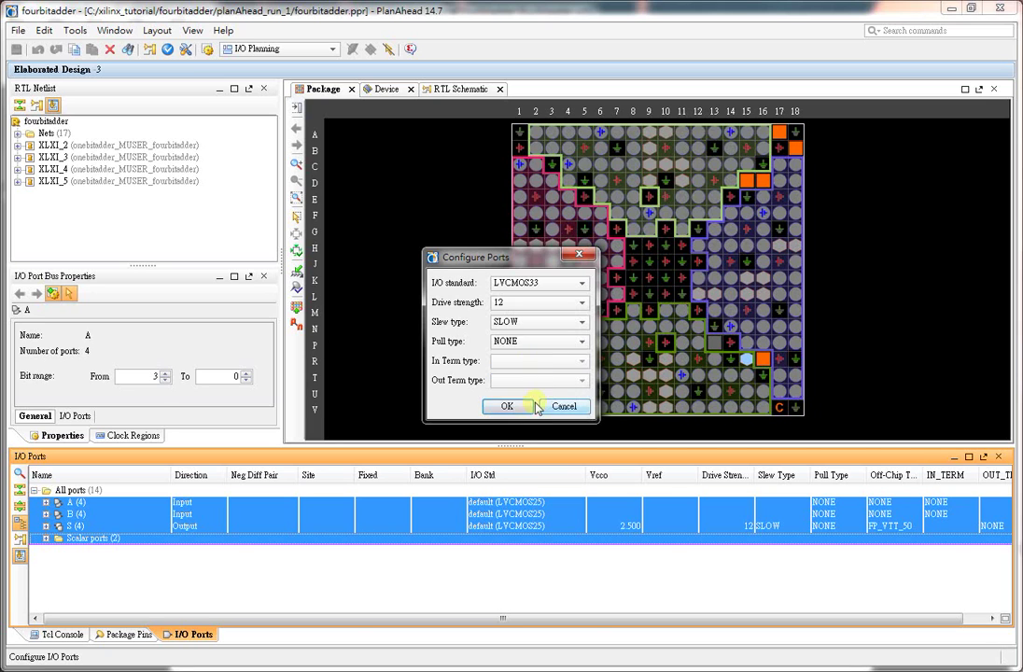
pyautogui.click(523, 406)
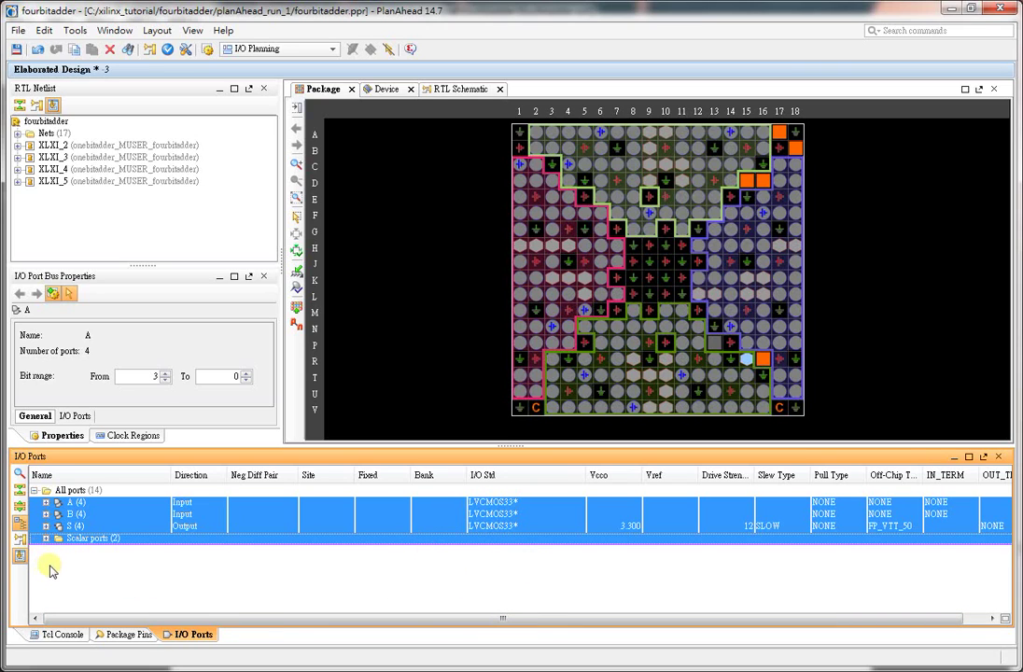
# Examine the individual ports inside the A, B and S buses and the scalar ports group.
pyautogui.click(47, 503)
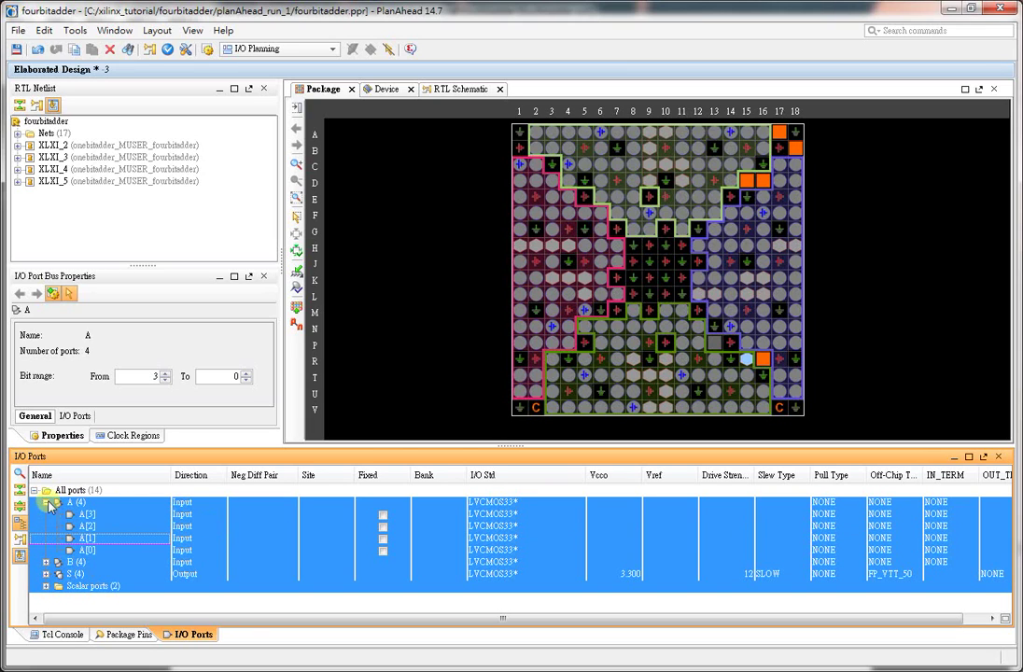
pyautogui.click(45, 503)
pyautogui.click(46, 515)
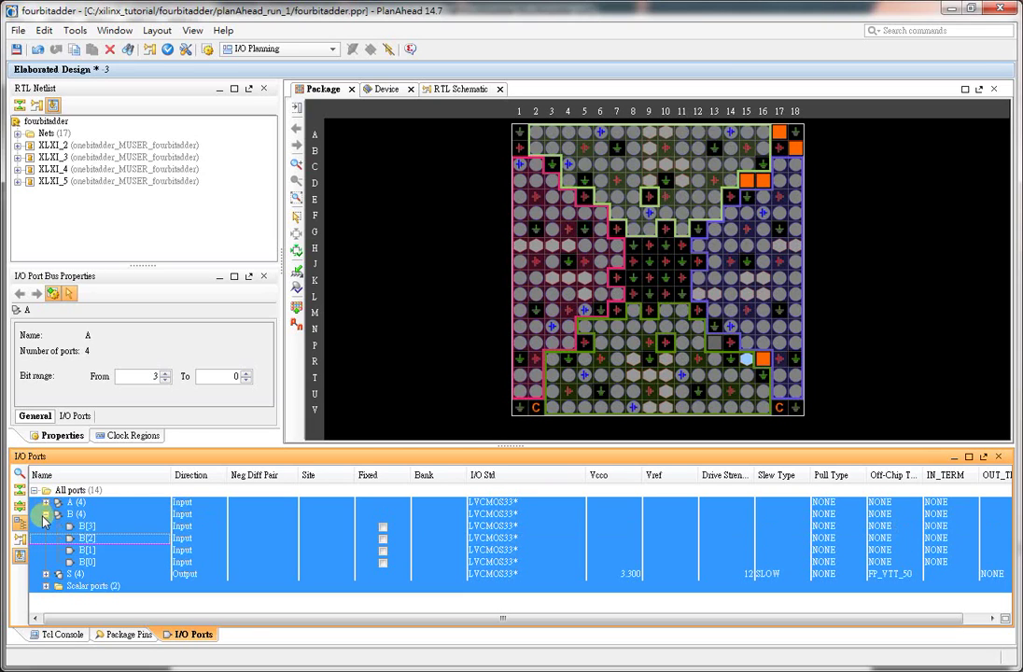
pyautogui.click(45, 574)
pyautogui.click(46, 574)
pyautogui.click(46, 586)
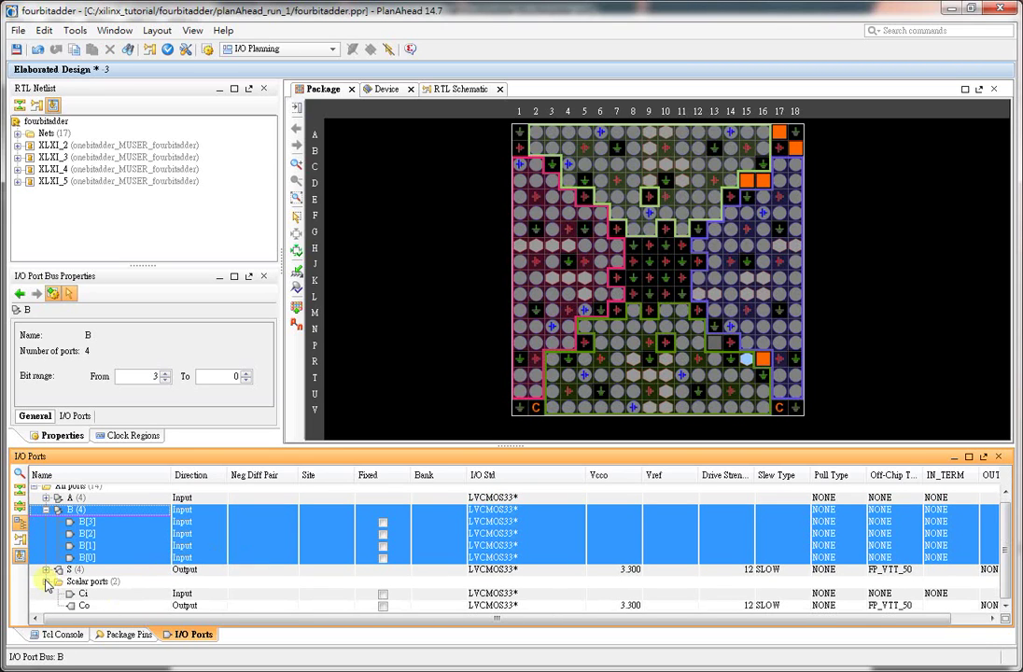
pyautogui.click(46, 582)
pyautogui.click(46, 515)
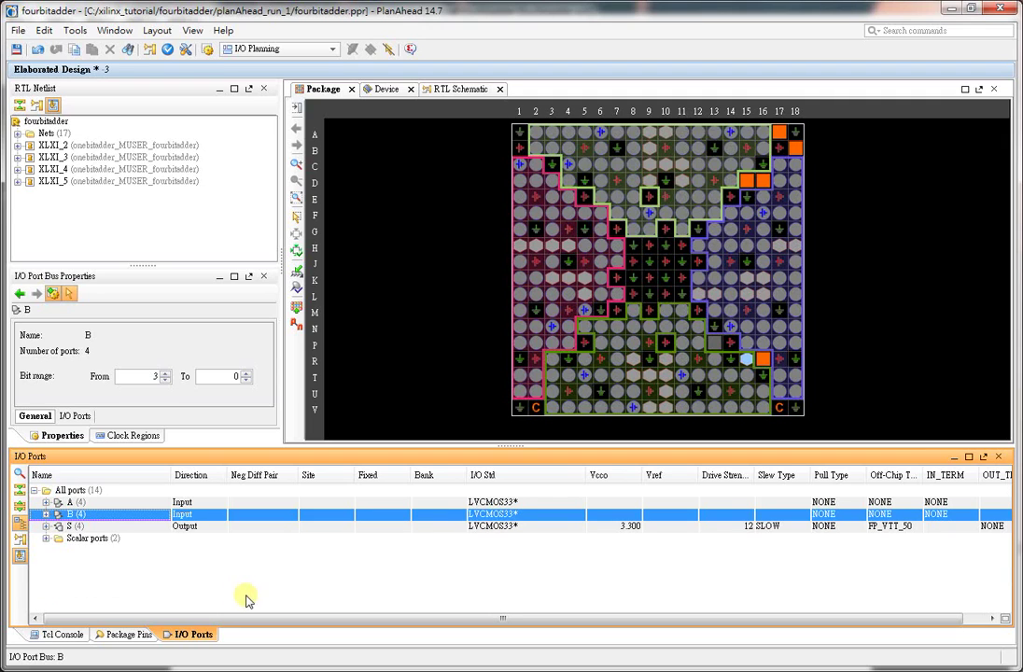
# Expand the A and B buses and the scalar ports group to list their individual ports and site fields.
pyautogui.click(46, 503)
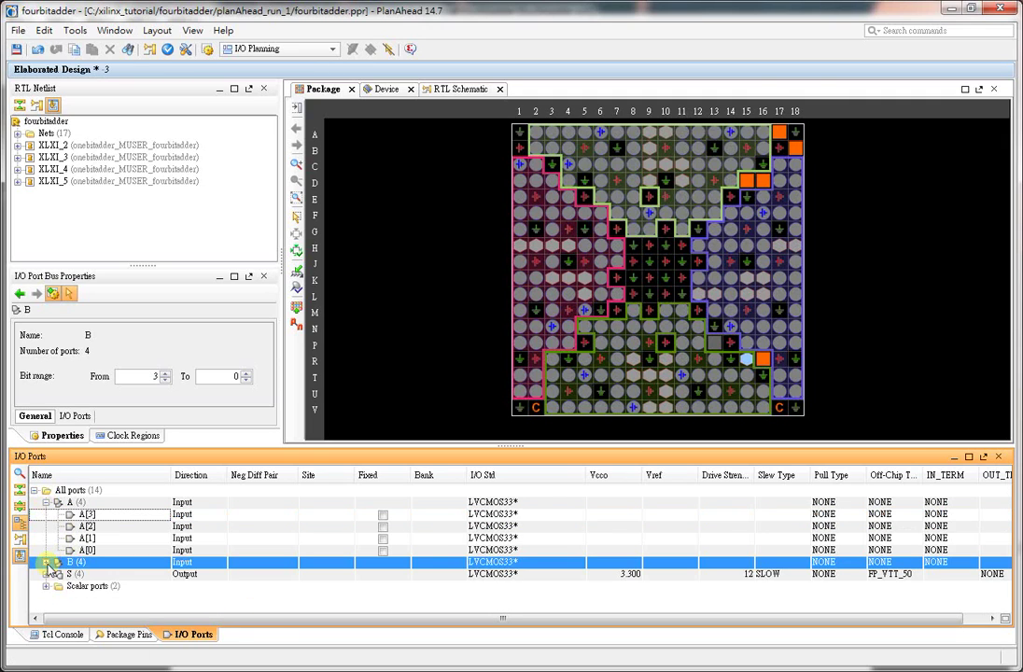
pyautogui.click(47, 563)
pyautogui.scroll(-1, 87, 548)
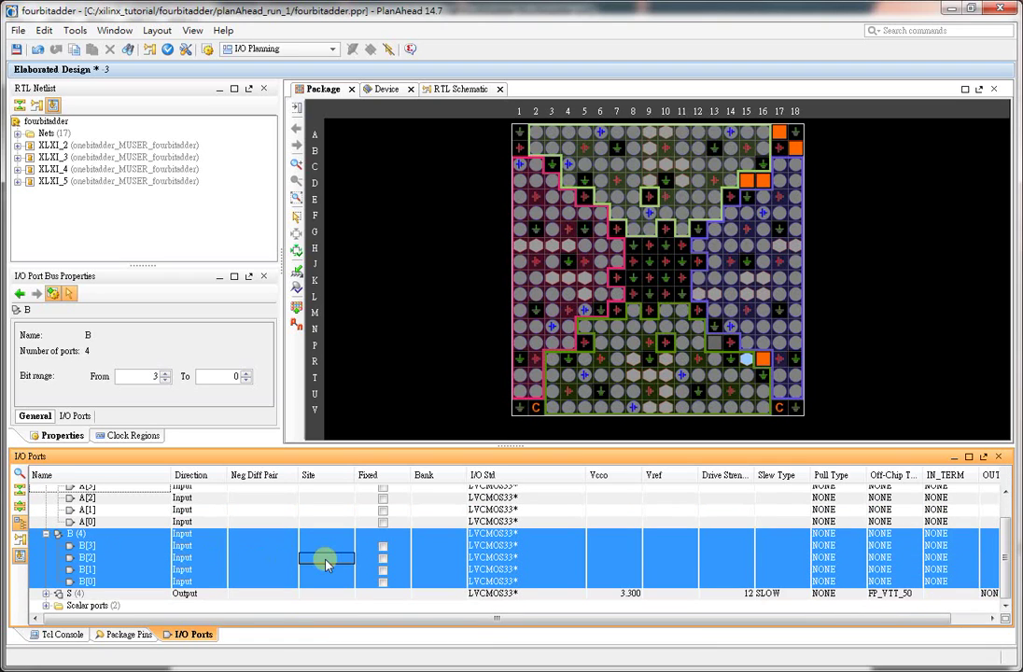
pyautogui.scroll(1, 329, 560)
pyautogui.scroll(-1, 343, 541)
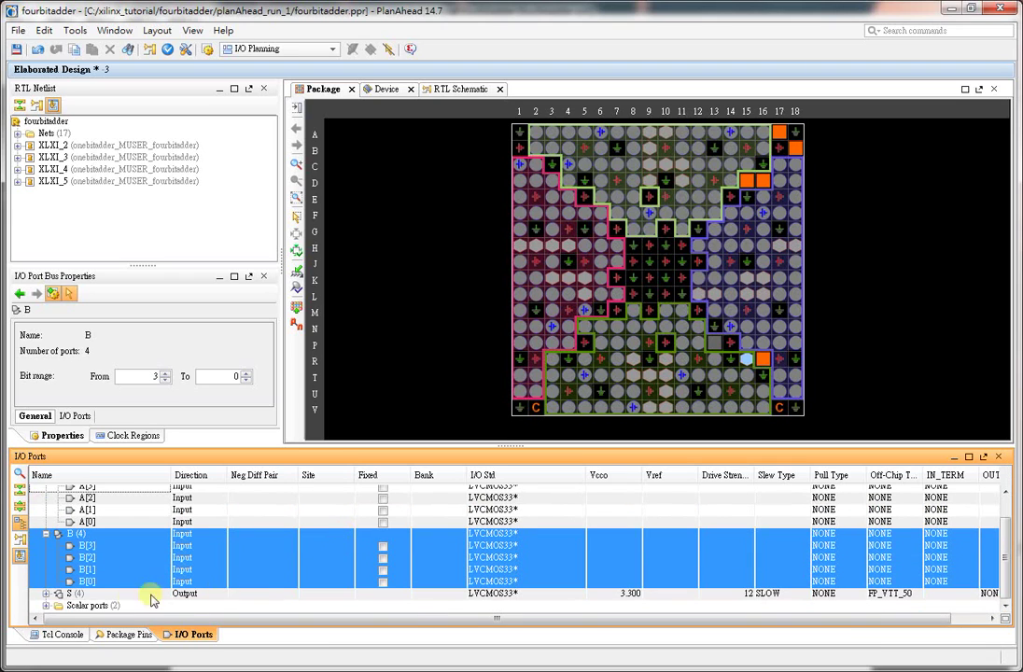
pyautogui.click(46, 606)
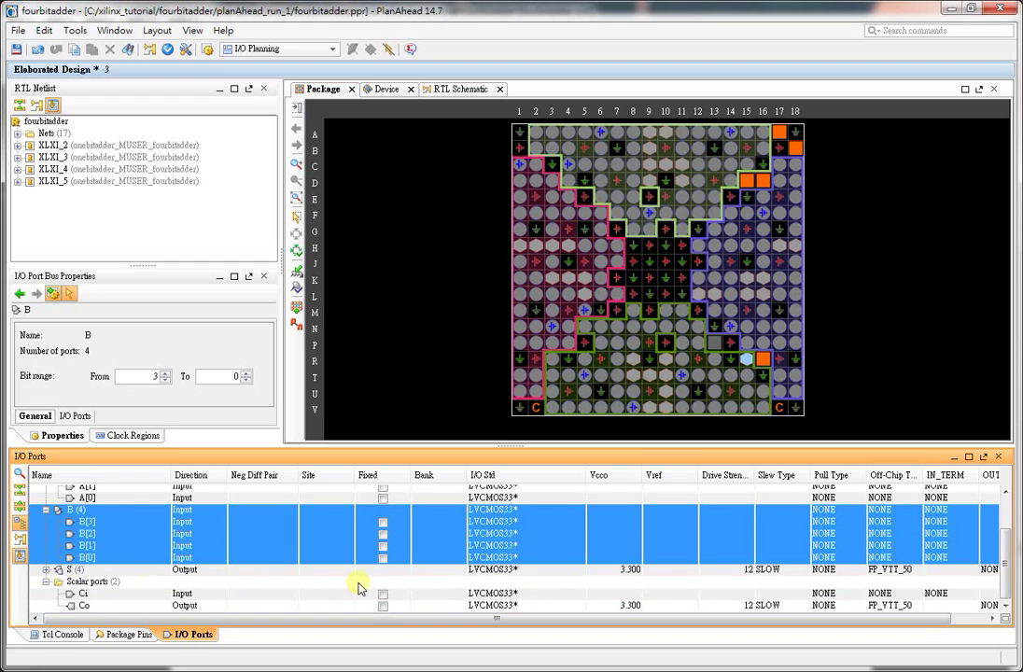
pyautogui.scroll(2, 358, 583)
pyautogui.scroll(-2, 358, 583)
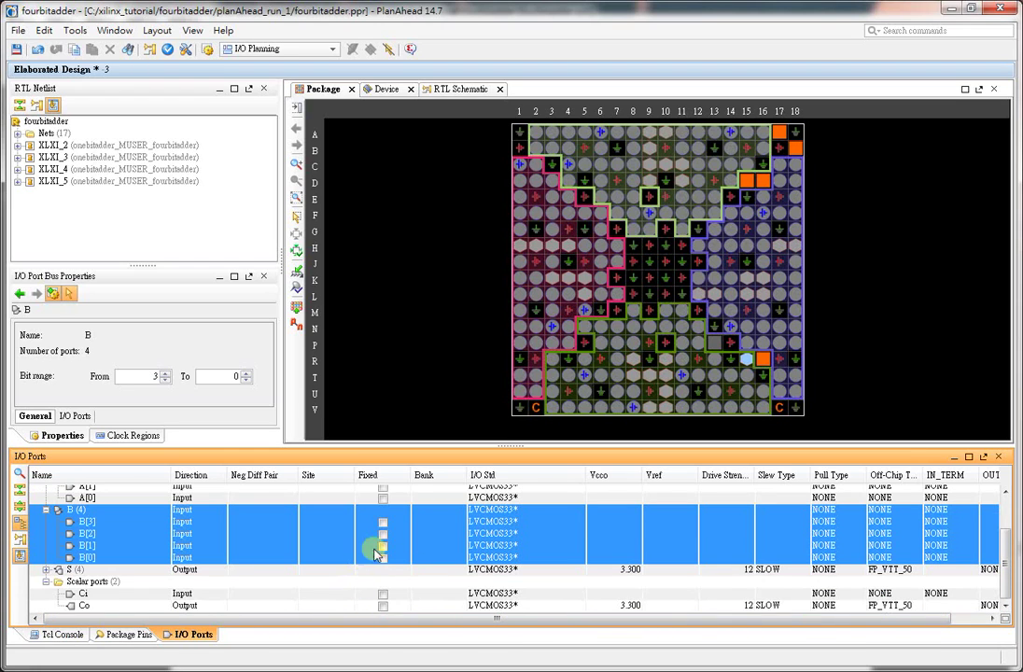
pyautogui.click(327, 523)
pyautogui.scroll(2, 326, 525)
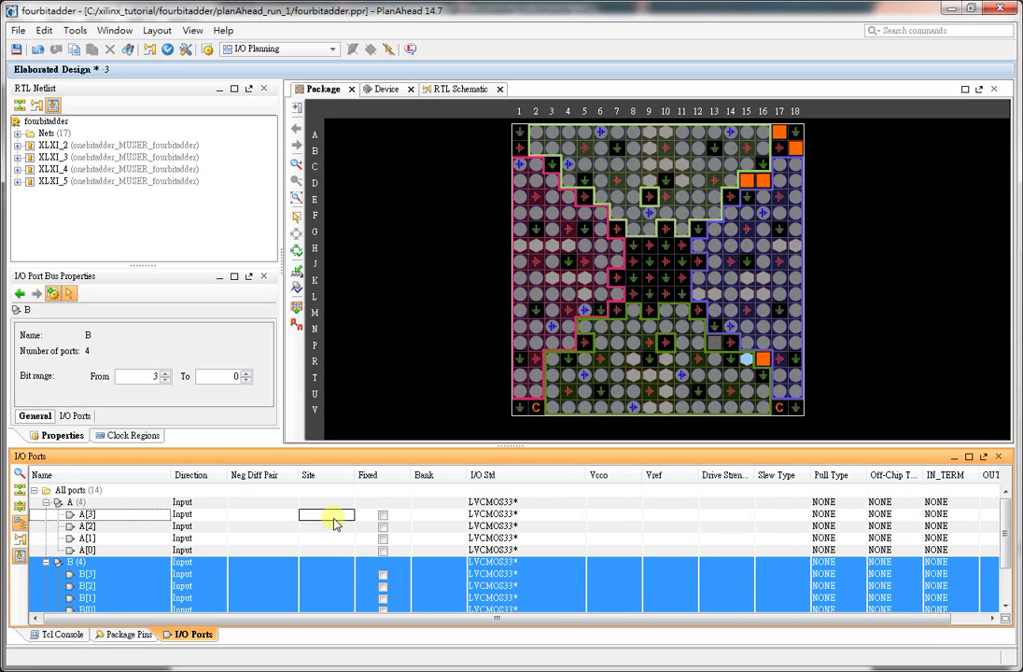
pyautogui.click(350, 517)
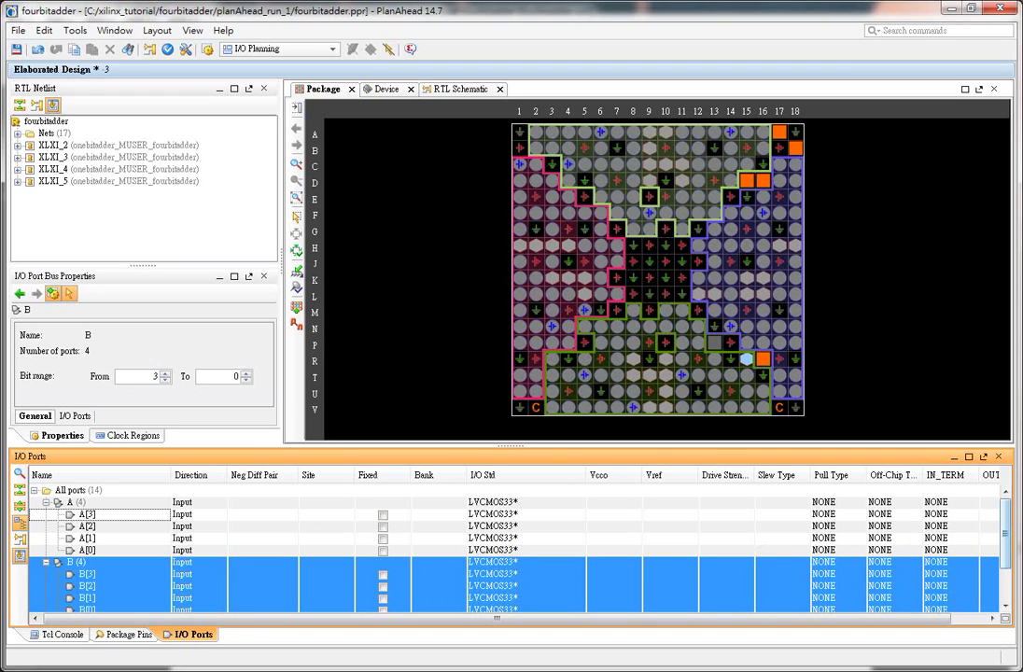
# Switch to the Nexys3 reference manual in Adobe Acrobat, look up the FPGA pins of the slide switches and LEDs, and return to PlanAhead.
pyautogui.hotkey('alt', 'Tab')
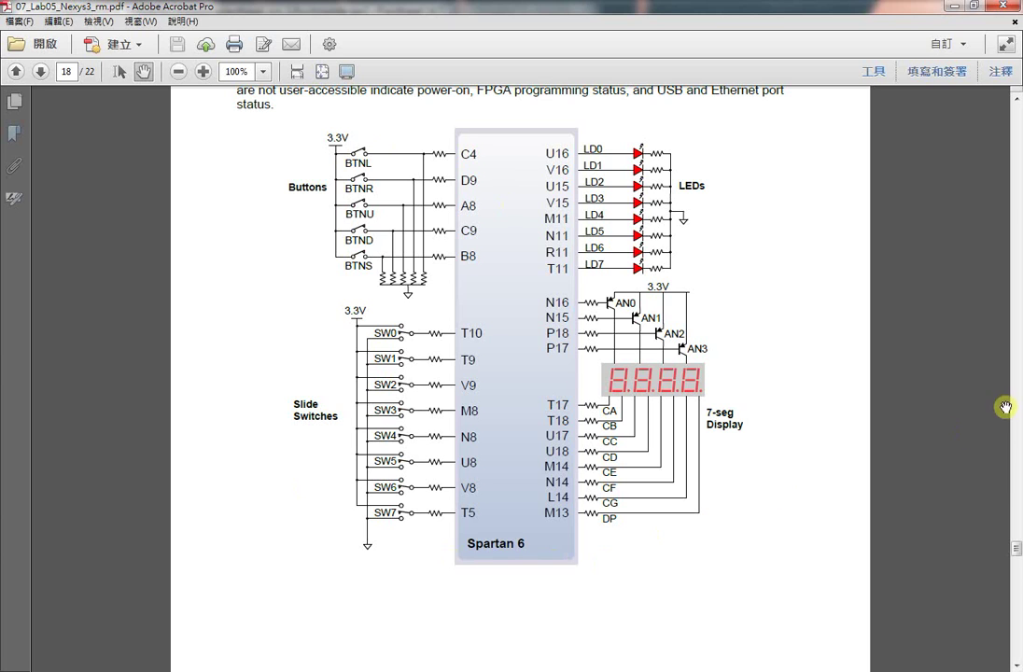
pyautogui.click(1017, 99)
pyautogui.click(1016, 99)
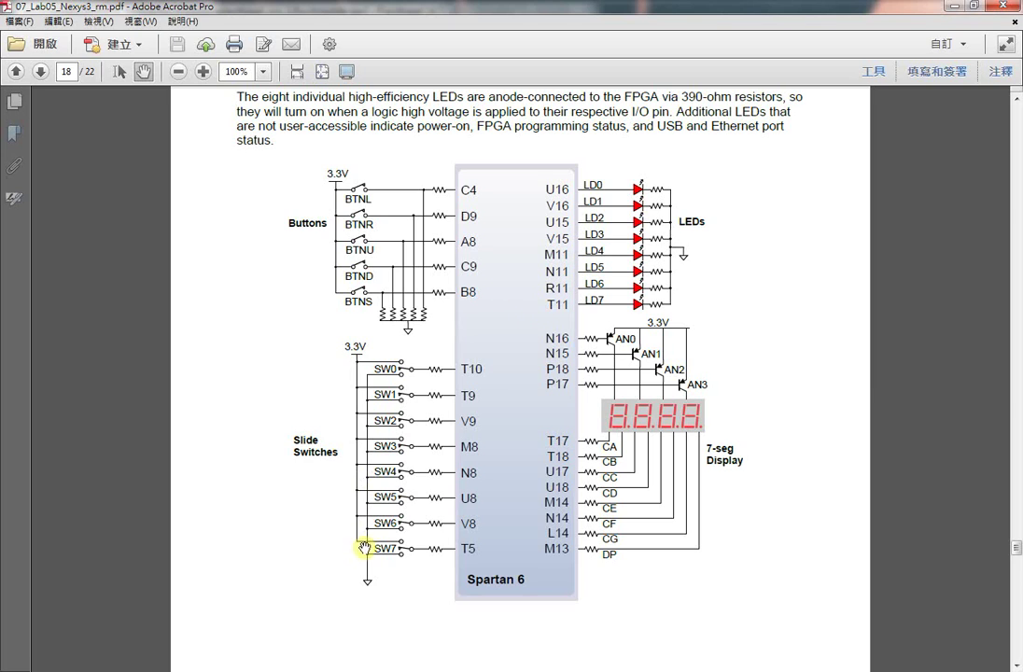
pyautogui.click(953, 6)
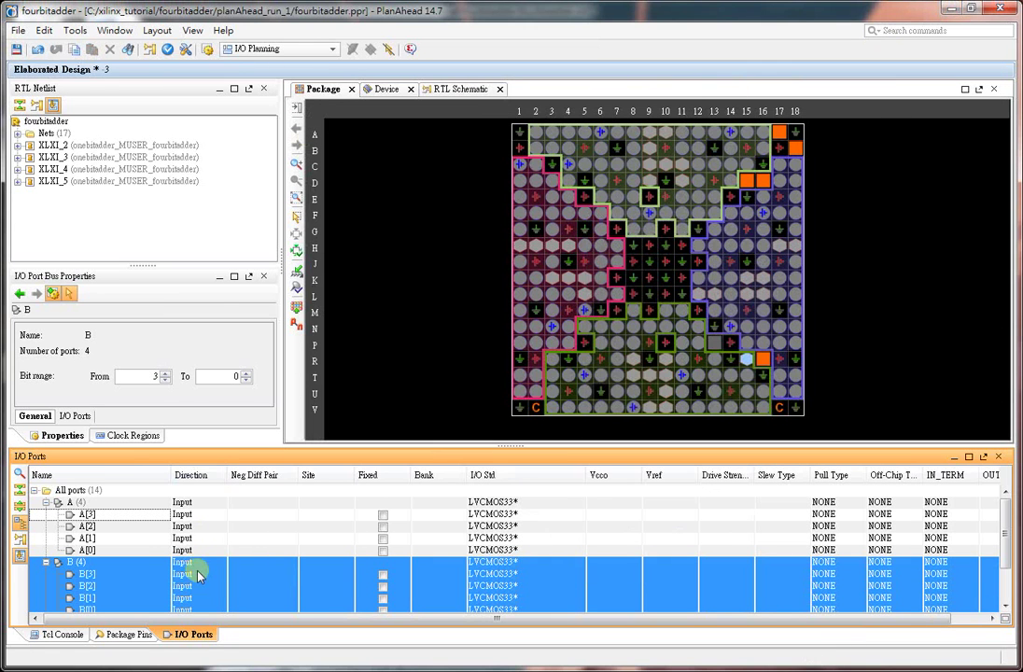
# Assign port A[3] to site T5 in the I/O port list.
pyautogui.moveTo(327, 574); pyautogui.dragTo(1008, 539)
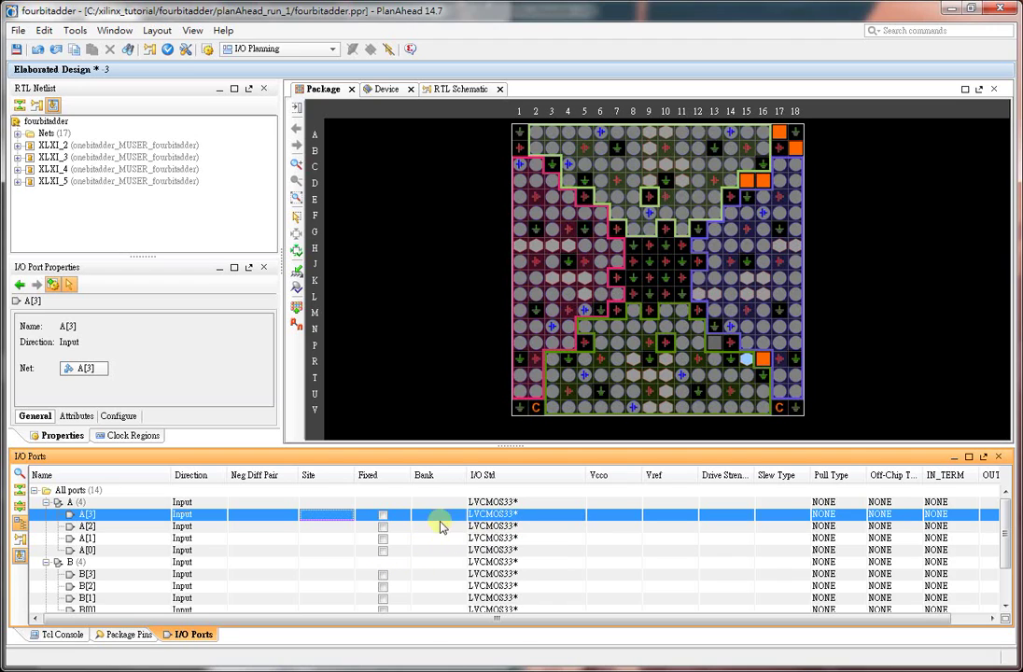
pyautogui.click(312, 529)
pyautogui.moveTo(314, 531); pyautogui.dragTo(307, 515)
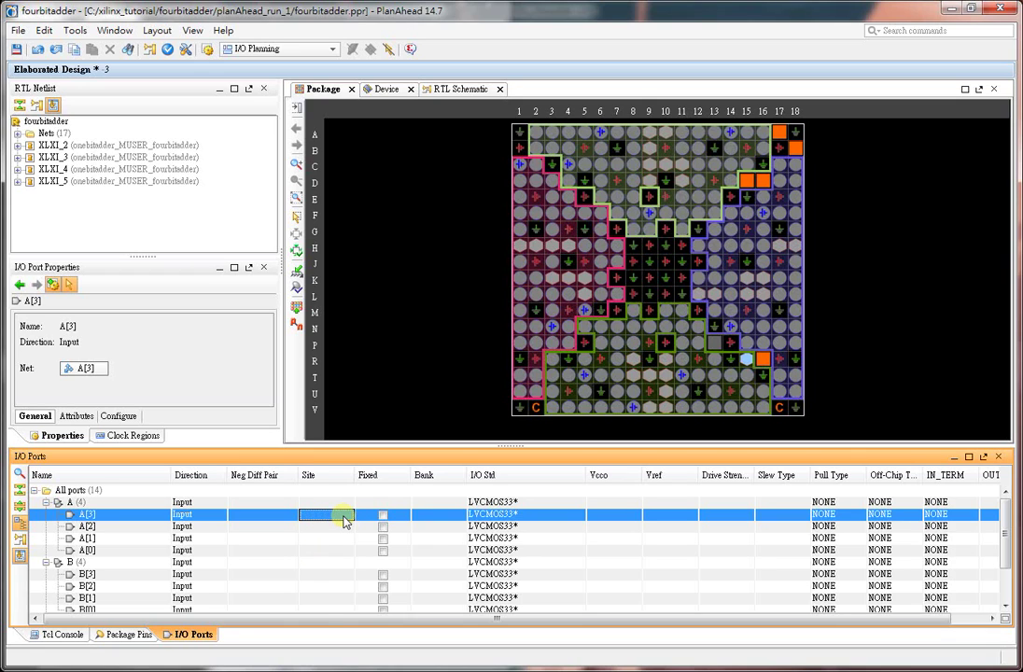
pyautogui.click(344, 520)
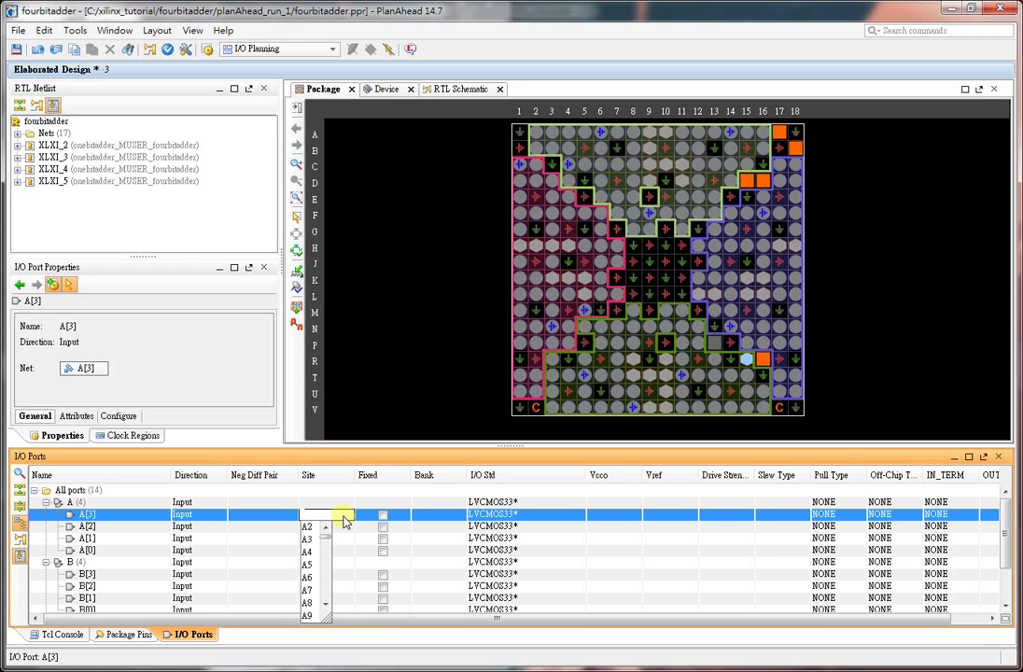
pyautogui.write('t5')
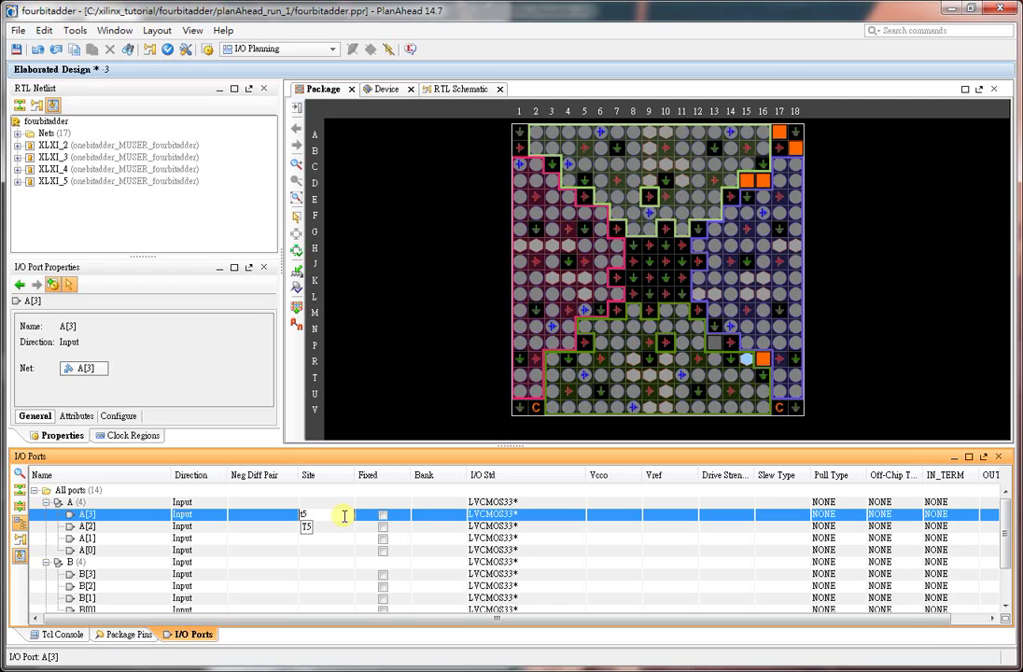
pyautogui.press('Return')
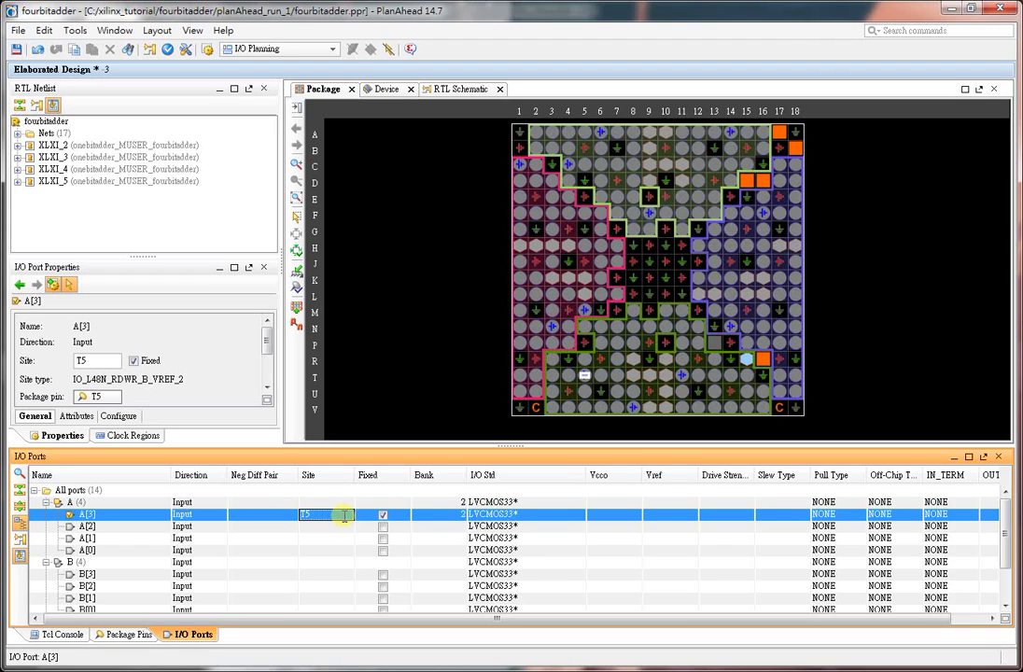
pyautogui.press('Down')
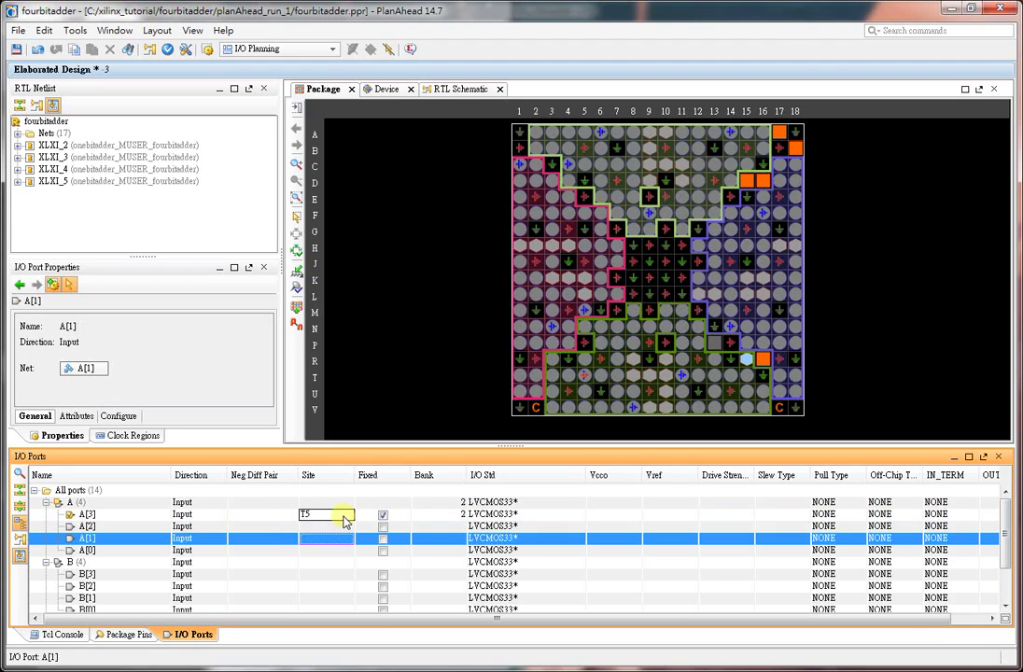
pyautogui.press('Down')
pyautogui.press('Down')
pyautogui.press('Down')
pyautogui.press('Up')
pyautogui.press('Up')
pyautogui.press('Up')
pyautogui.press('Up')
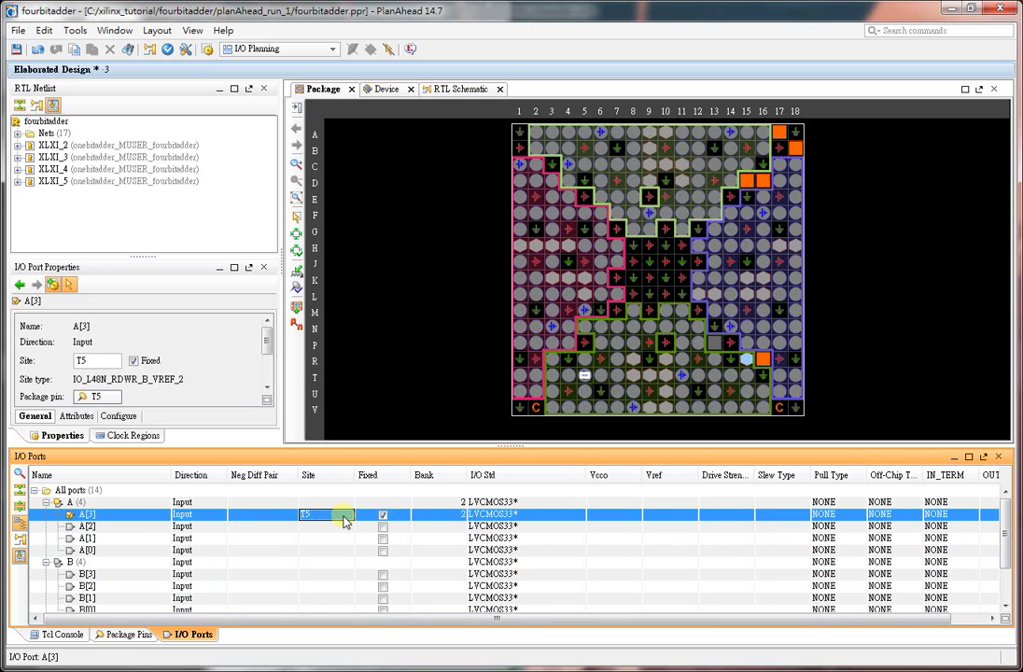
# Assign port A[2] to site V8 and port A[1] to site U8.
pyautogui.press('Down')
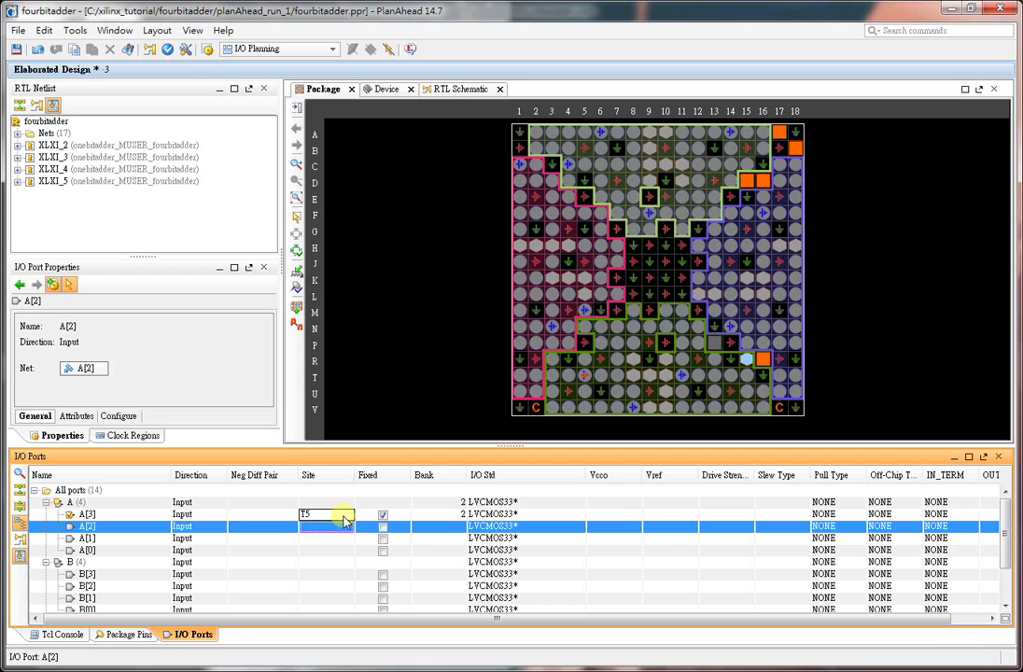
pyautogui.click(300, 529)
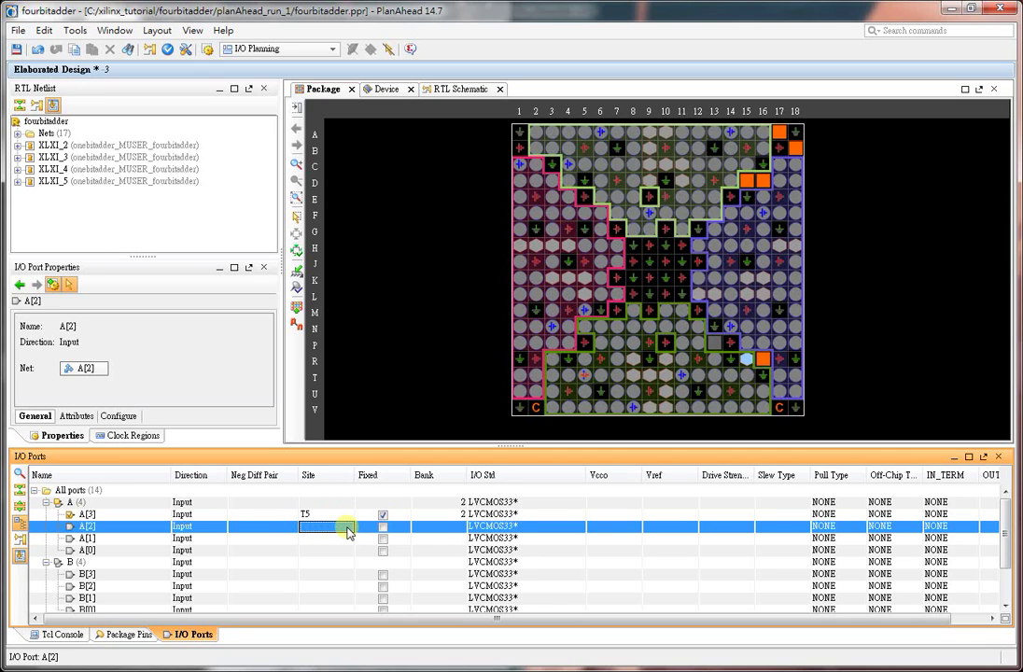
pyautogui.write('v8')
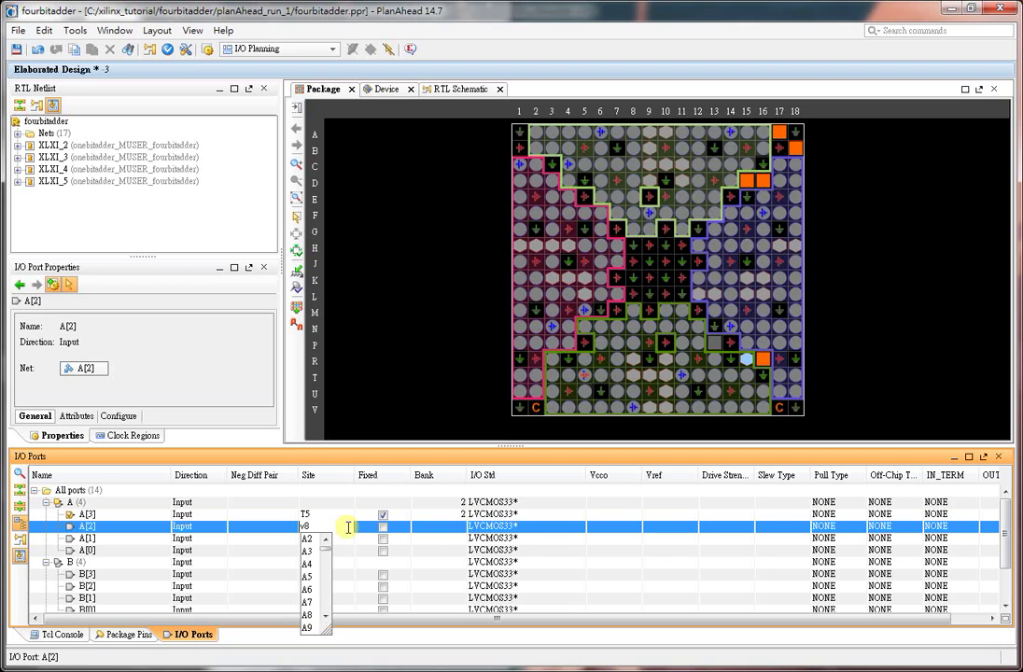
pyautogui.press('Return')
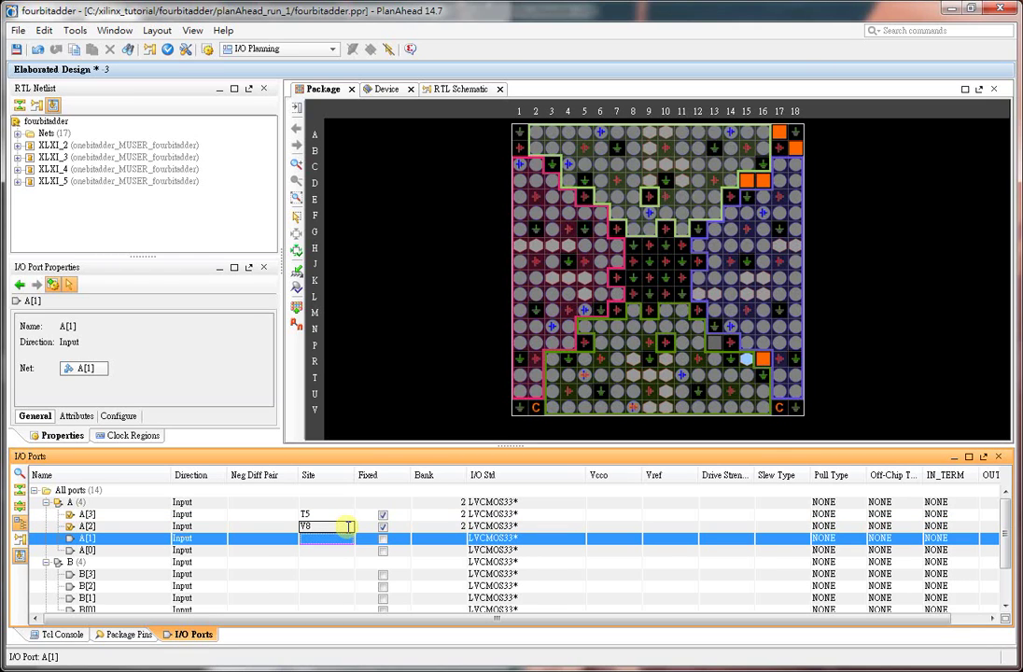
pyautogui.write('u8')
pyautogui.press('Return')
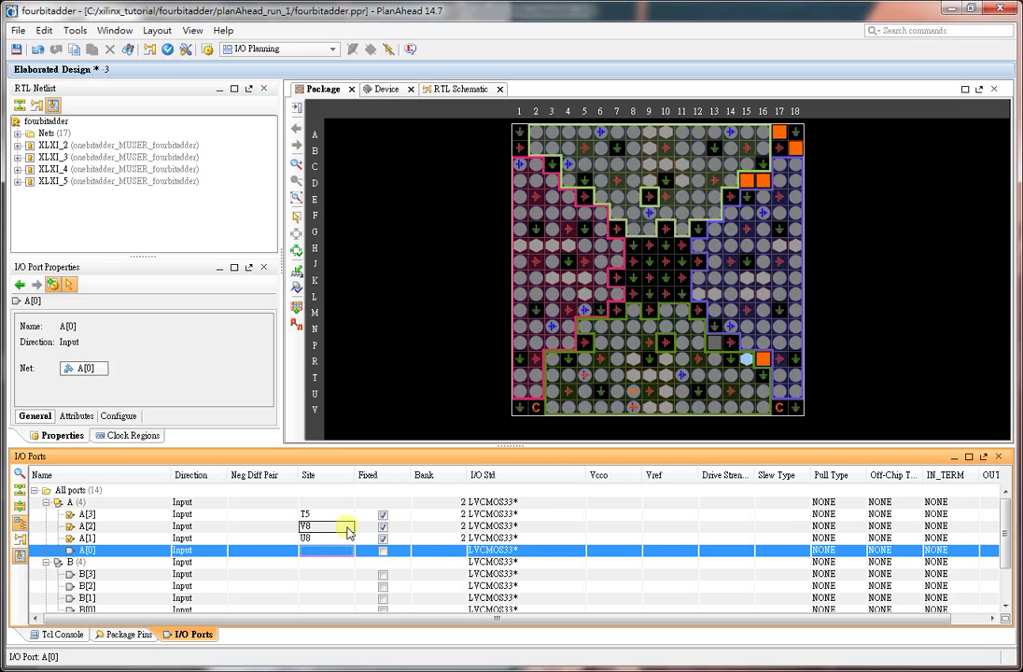
# Reassign port A[1] to site N8 and set it back to site U8.
pyautogui.press('Up')
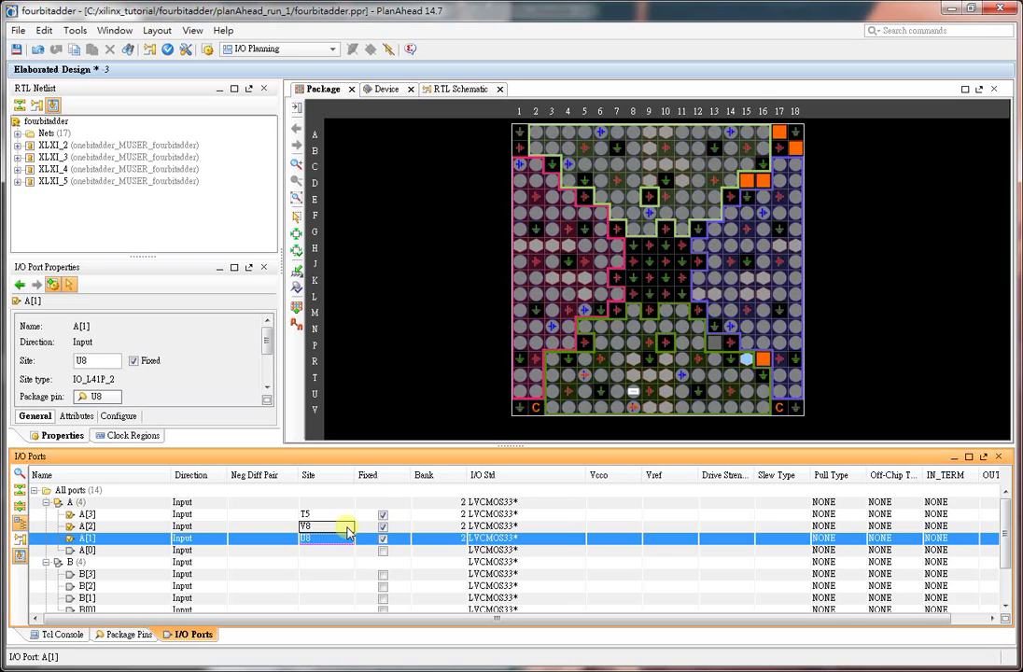
pyautogui.write('n')
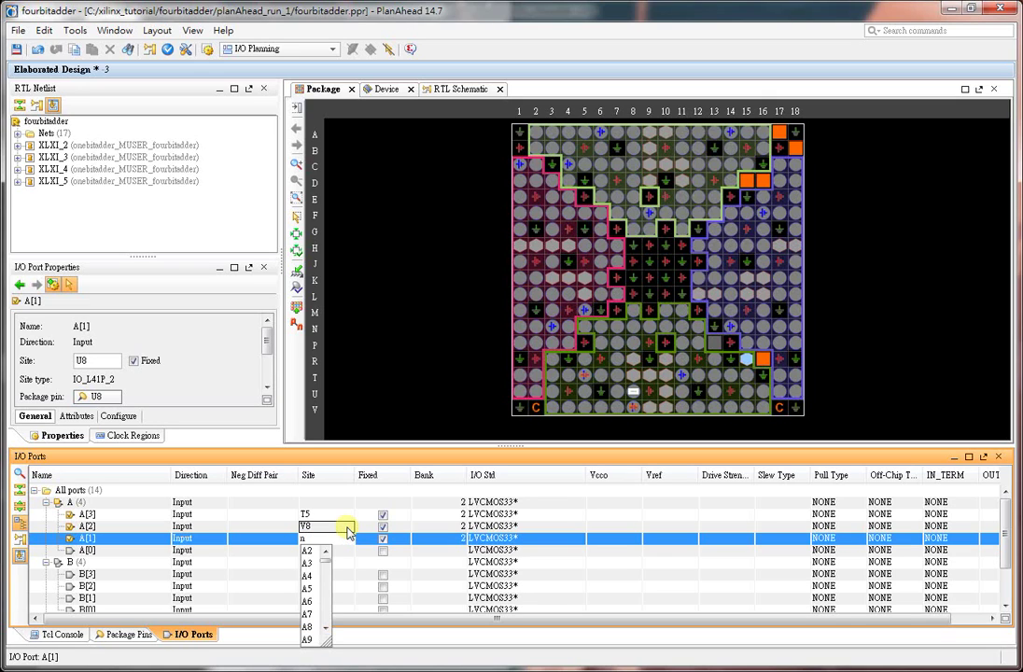
pyautogui.write('8')
pyautogui.press('Return')
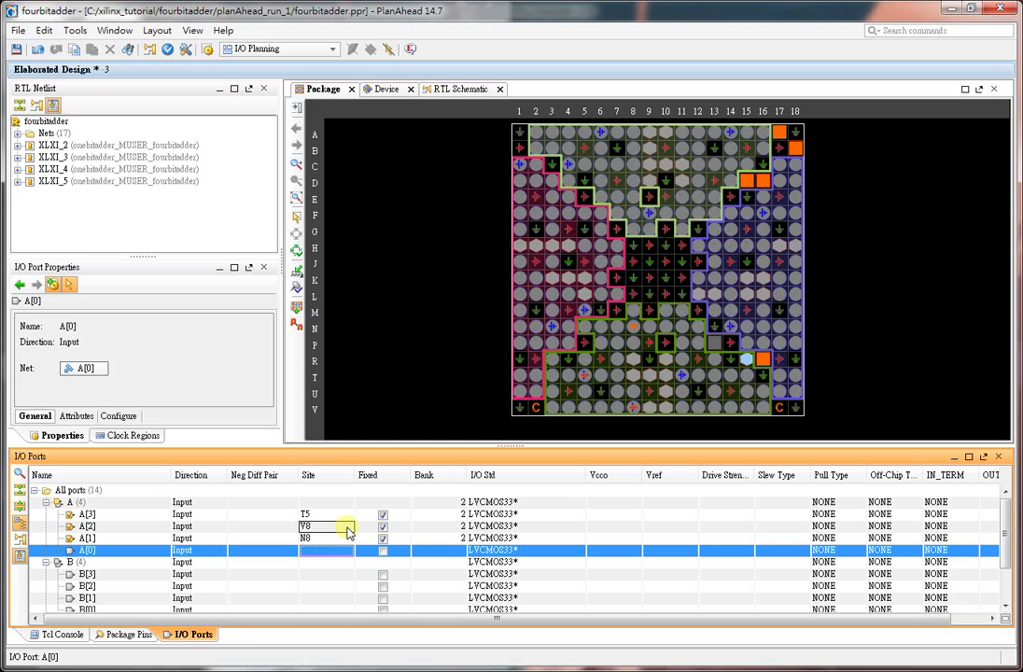
pyautogui.press('Up')
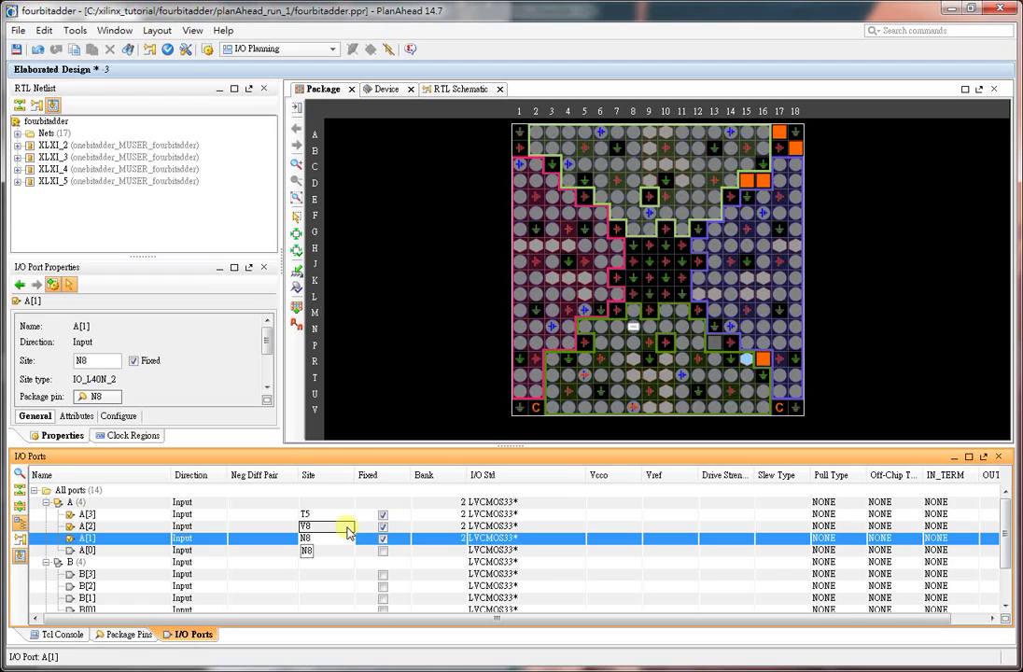
pyautogui.press('BackSpace')
pyautogui.press('BackSpace')
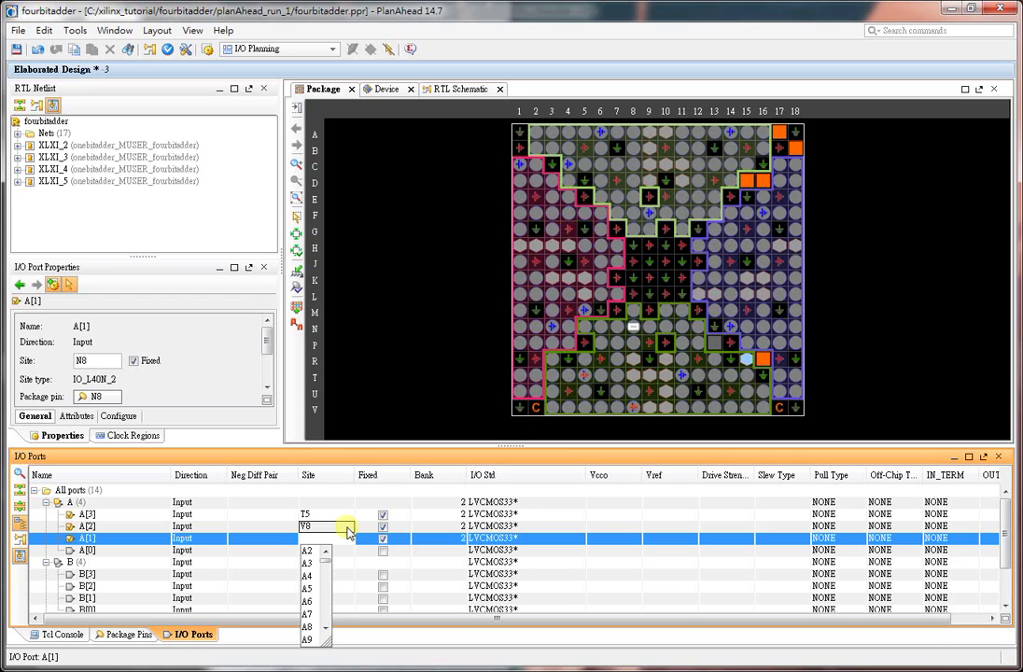
pyautogui.write('U8')
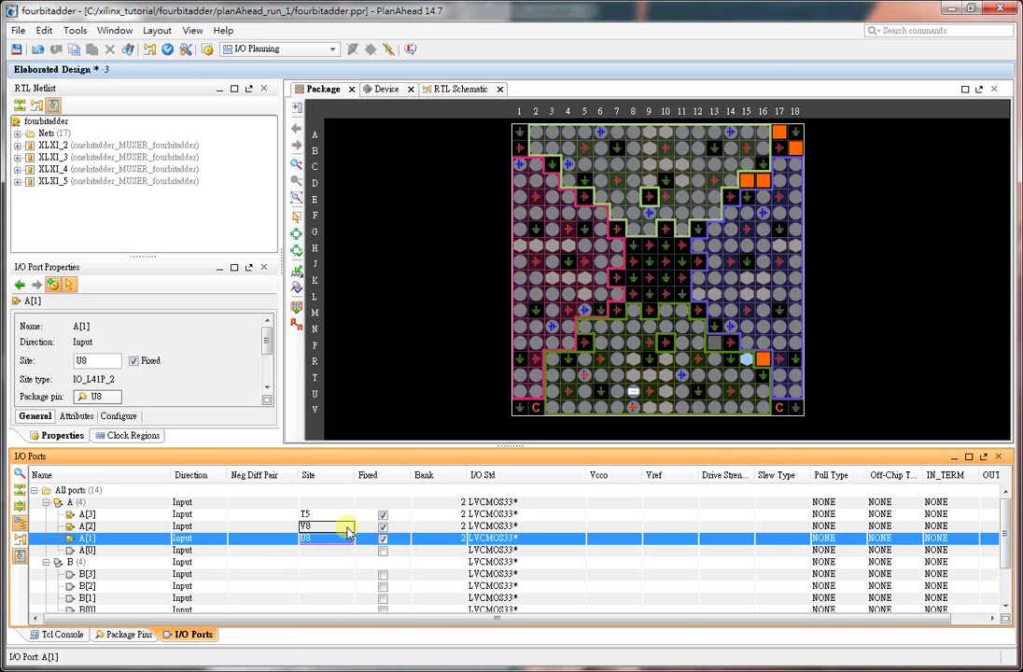
# Assign A[0] to N8, B[3:0] to M8, V9, T9, T10, S[3:0] to R11, N11, M11, V15, Ci to C4 and Co to T11.
pyautogui.click(345, 550)
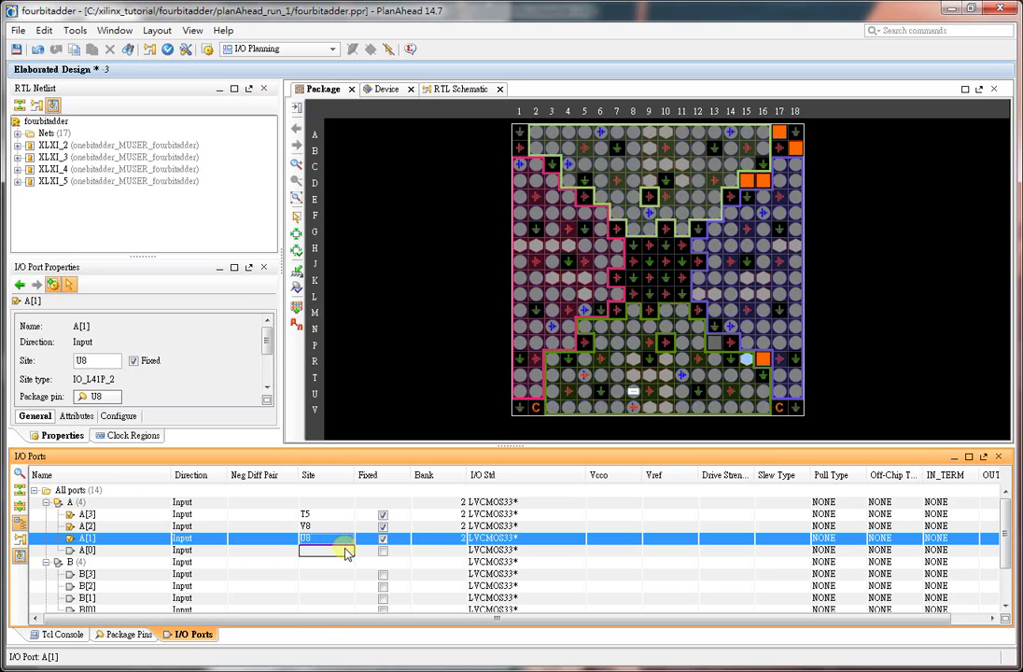
pyautogui.click(345, 551)
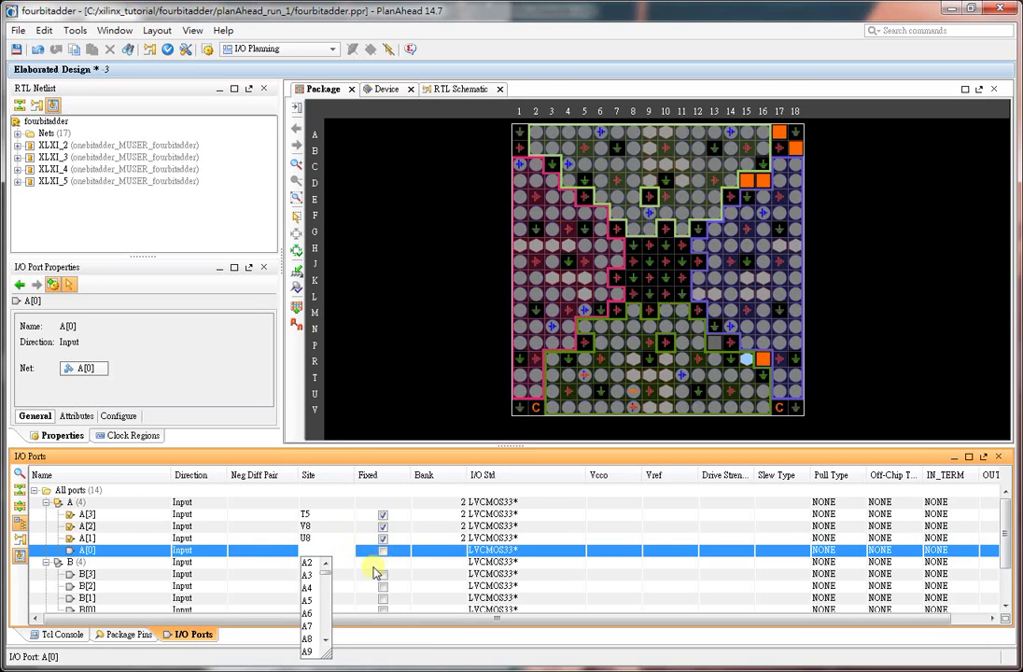
pyautogui.click(347, 573)
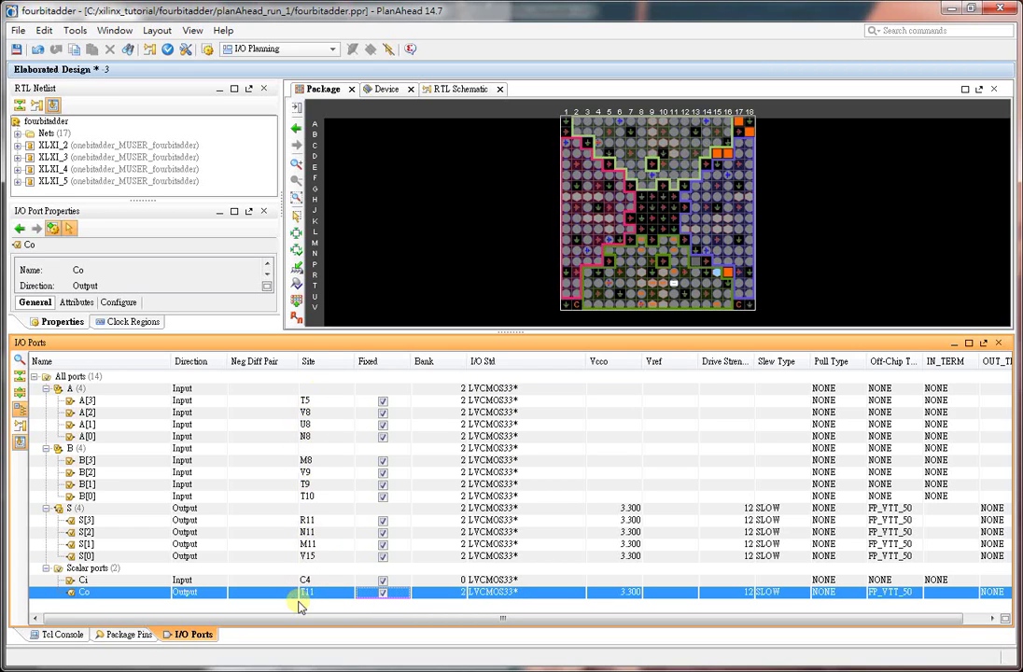
# Save the pin assignments and close PlanAhead to return to ISE Project Navigator.
pyautogui.click(15, 52)
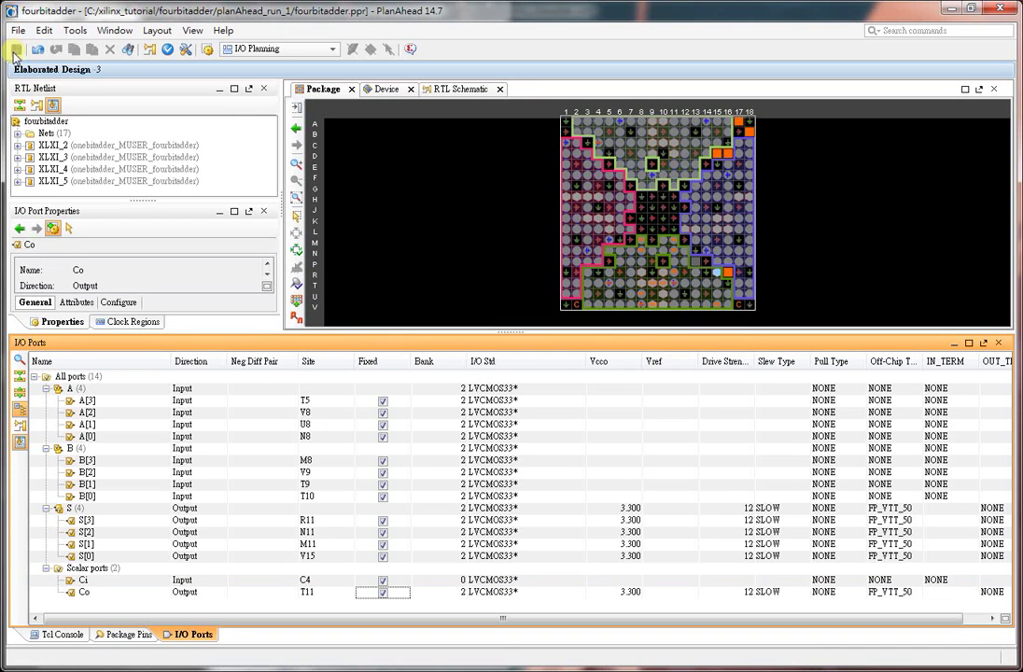
pyautogui.click(1001, 17)
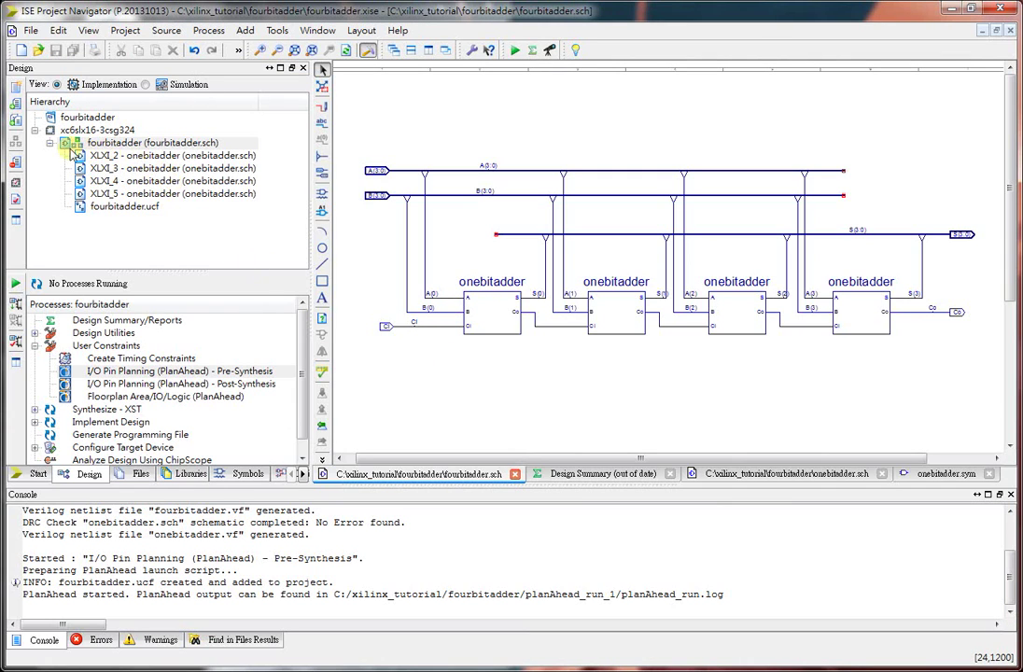
# Open the fourbitadder.ucf constraints file from the design hierarchy and look over the generated I/O constraints.
pyautogui.click(133, 213)
pyautogui.doubleClick(132, 213)
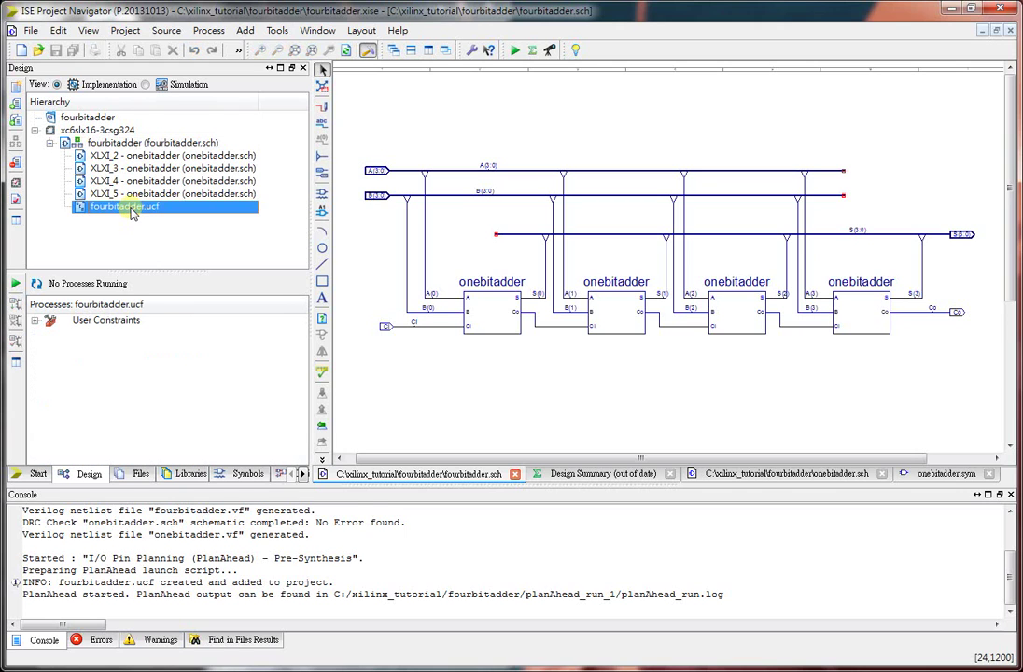
pyautogui.click(471, 374)
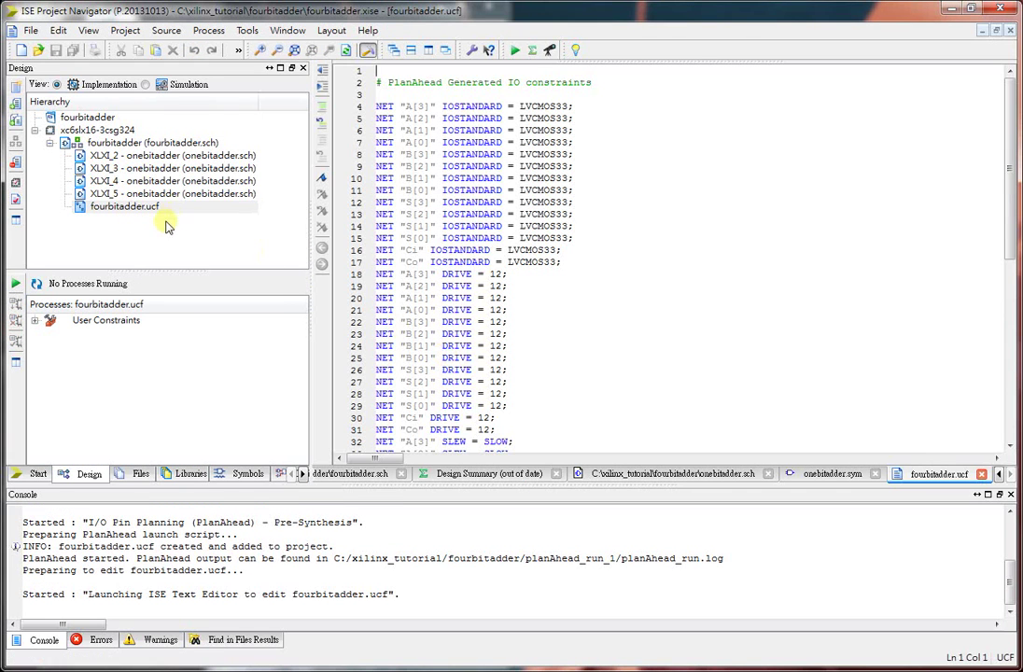
pyautogui.moveTo(1010, 198)
pyautogui.mouseDown()
pyautogui.moveTo(1008, 377)
pyautogui.moveTo(998, 373)
pyautogui.moveTo(995, 188)
pyautogui.mouseUp()
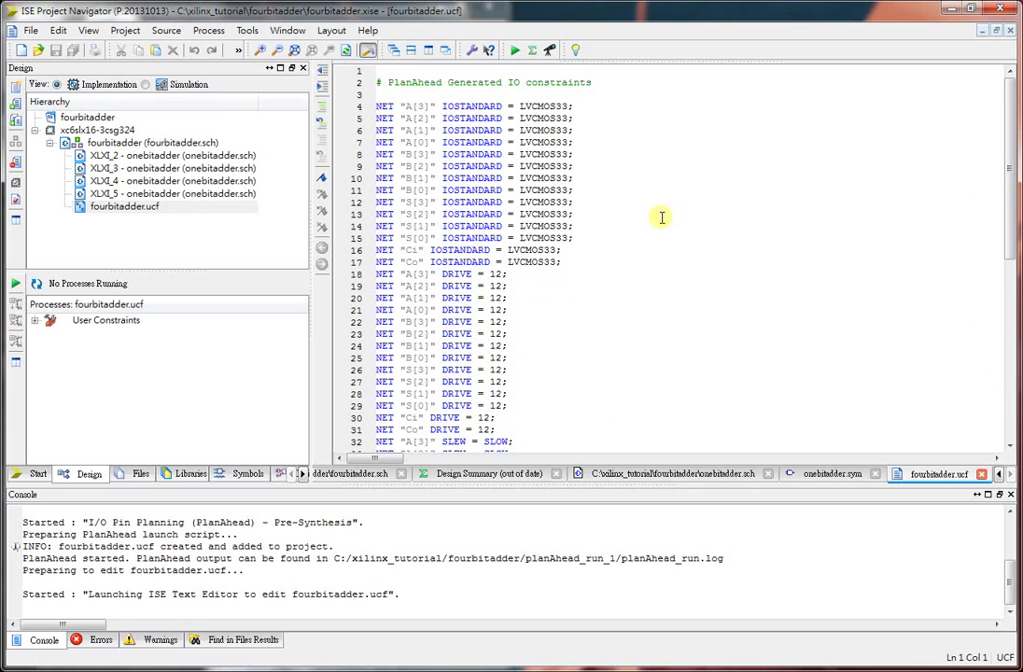
# Run Generate Programming File for the top-level fourbitadder schematic.
pyautogui.click(168, 244)
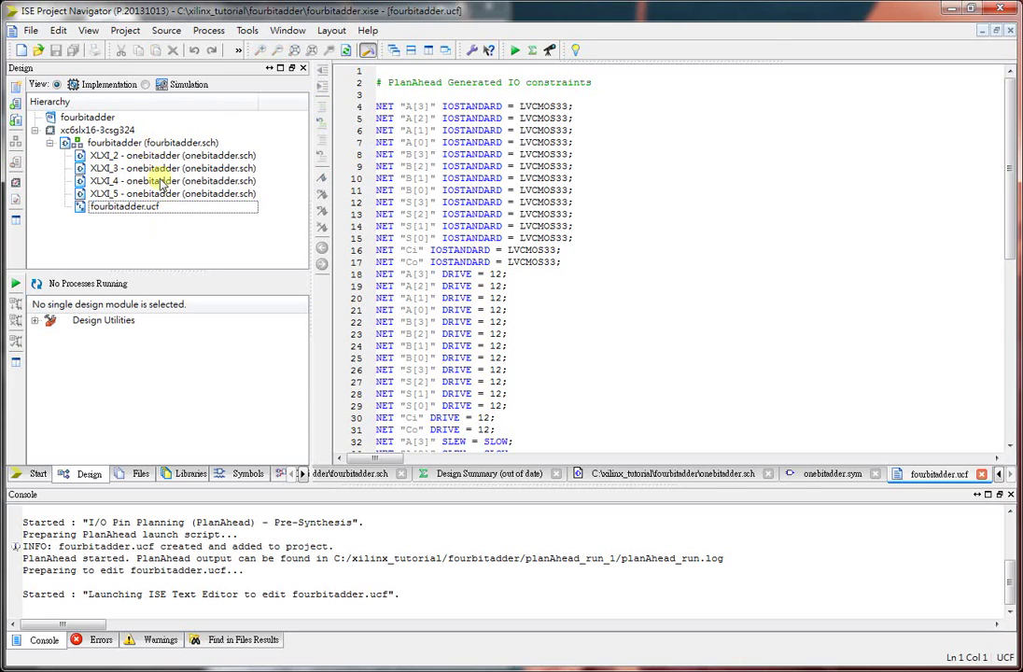
pyautogui.click(163, 148)
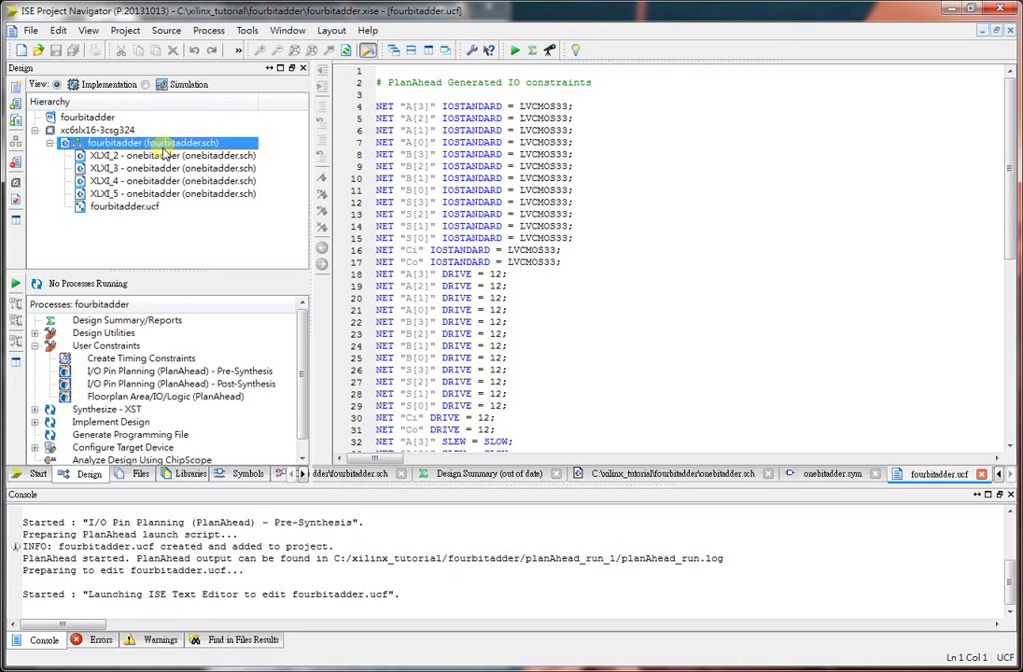
pyautogui.moveTo(303, 359); pyautogui.dragTo(305, 370)
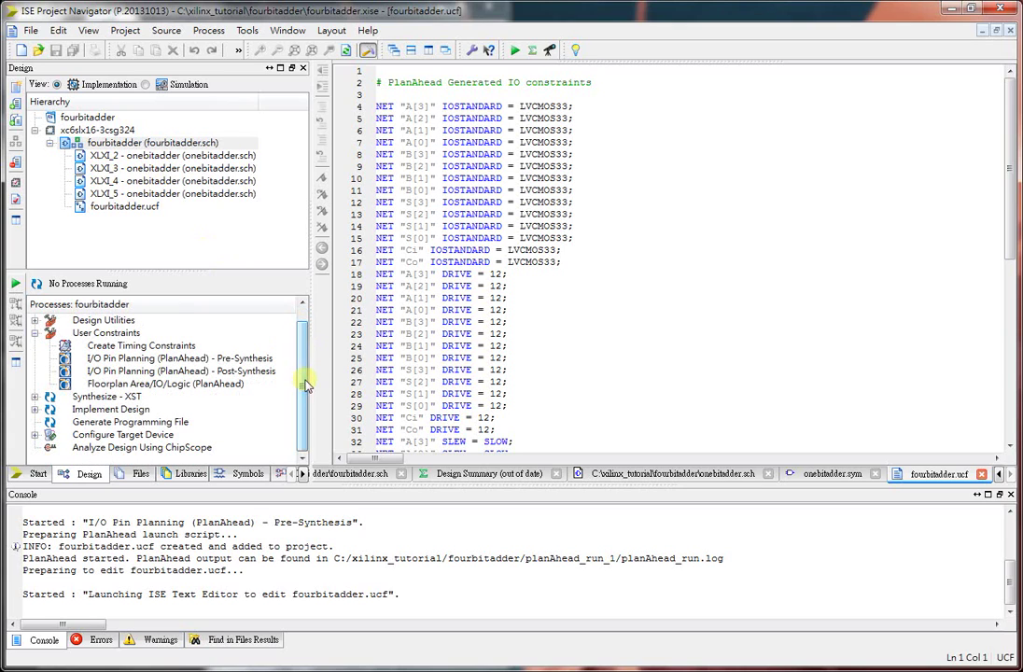
pyautogui.rightClick(144, 425)
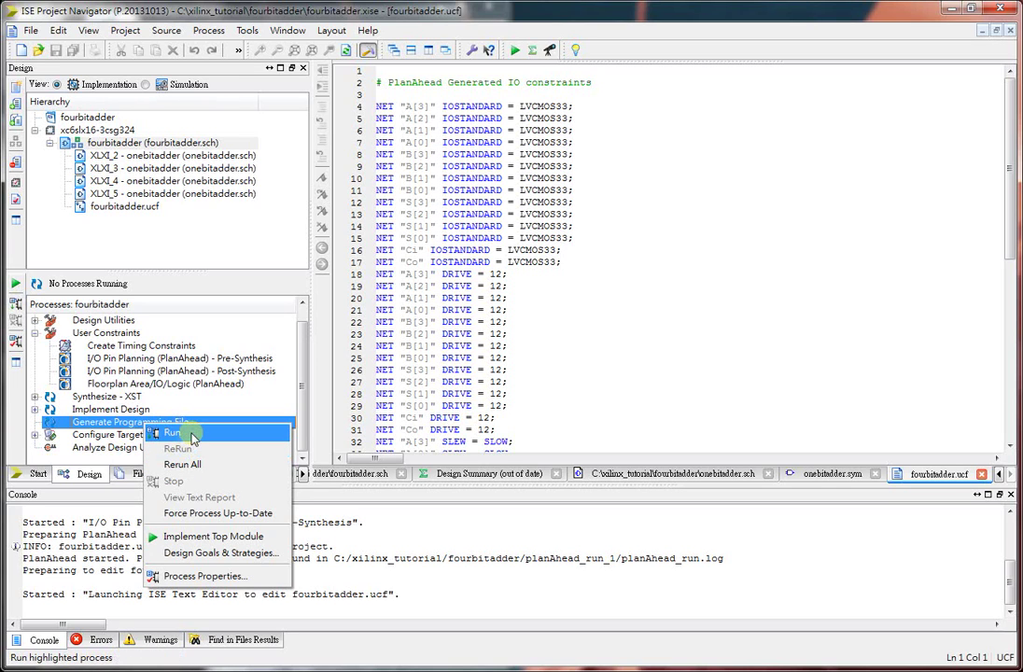
pyautogui.click(173, 433)
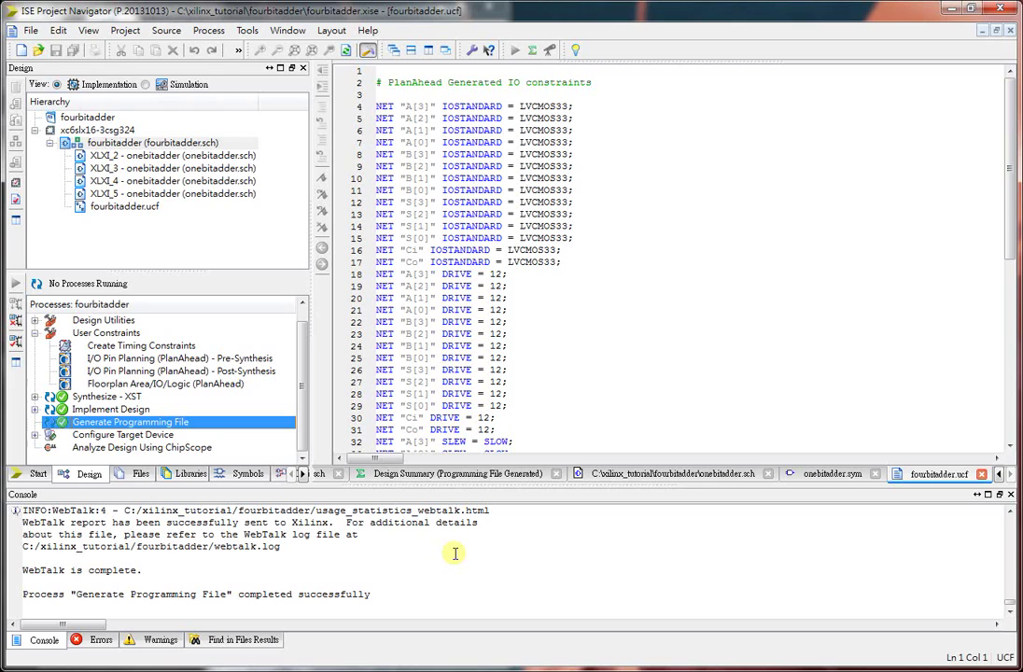
pyautogui.press('Down')
pyautogui.press('Down')
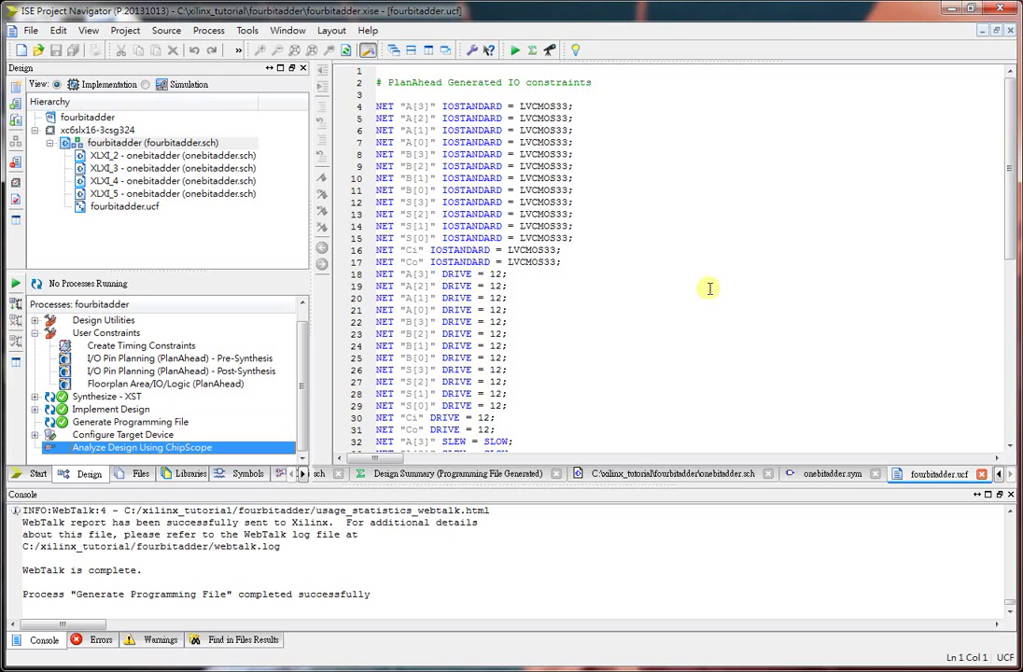